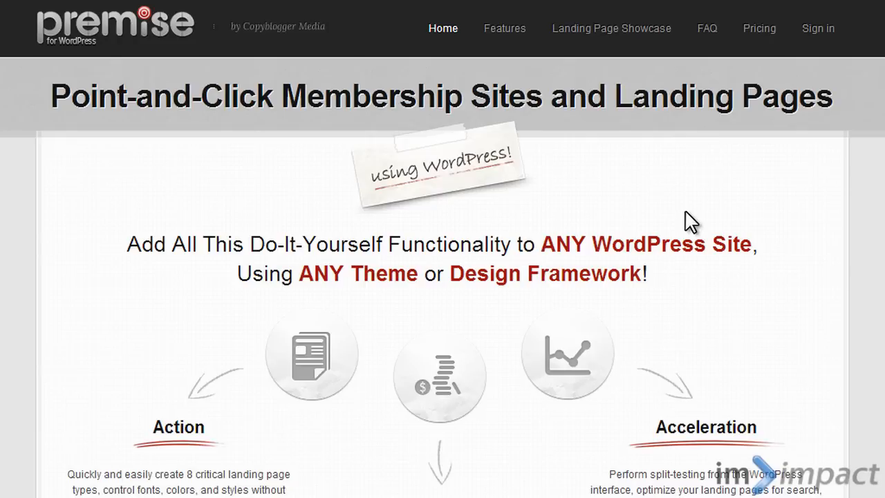
pyautogui.scroll(-3, 689, 220)
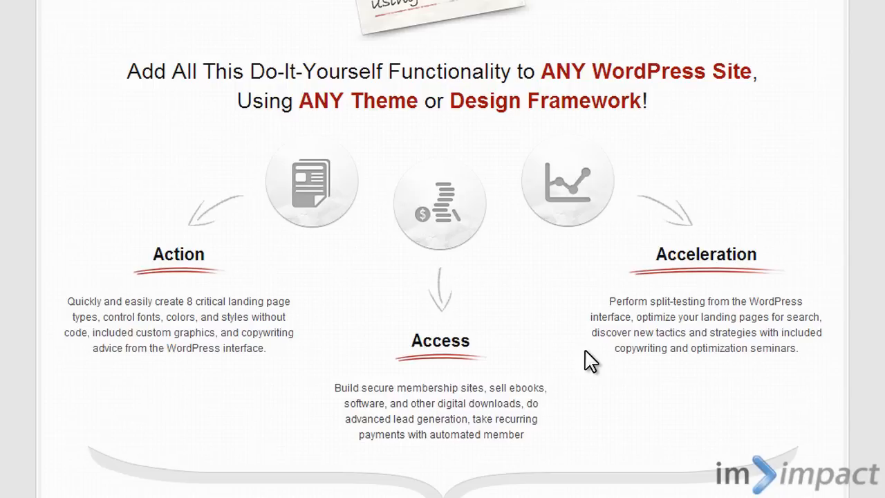
pyautogui.scroll(5, 587, 360)
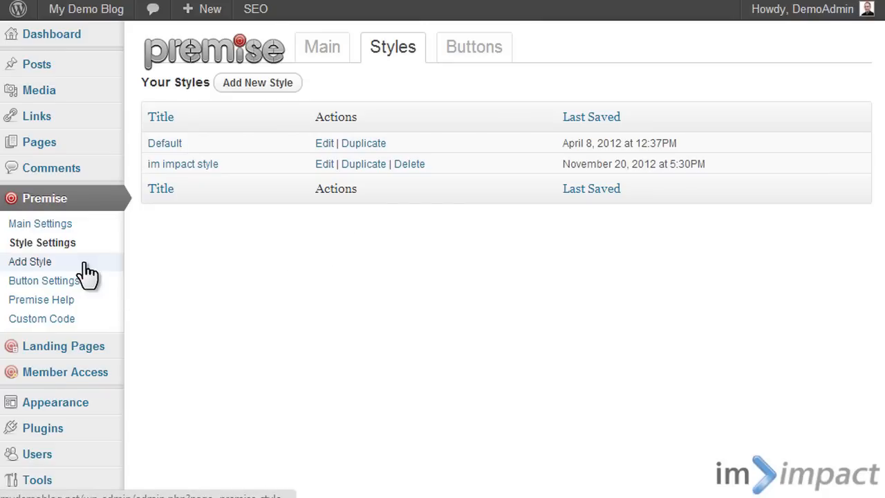
pyautogui.moveTo(48, 383)
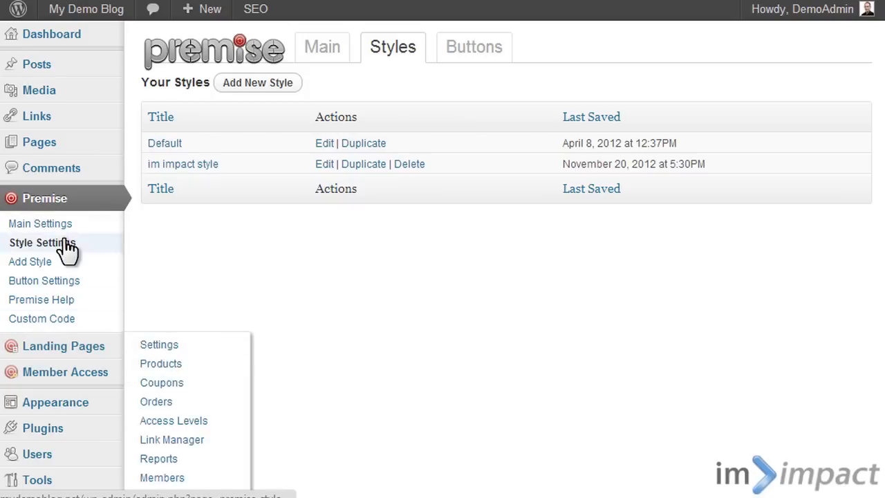
pyautogui.moveTo(55, 354)
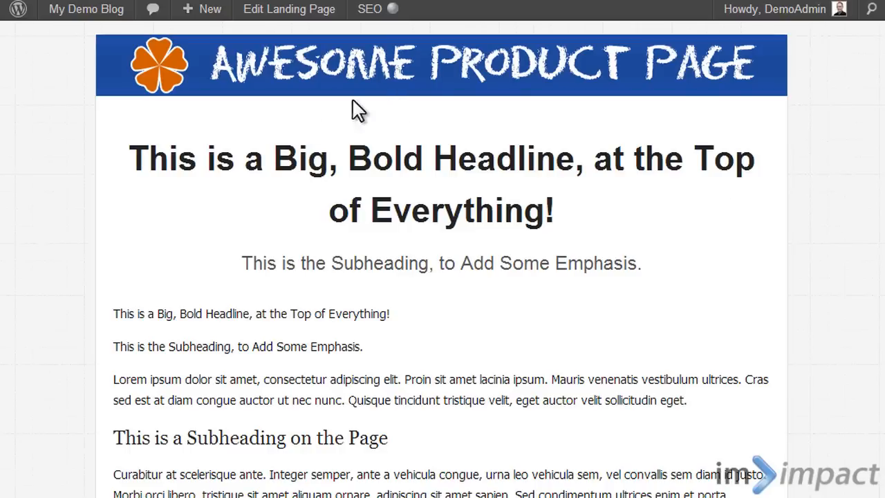
# - Examine the Awesome Product Page landing page from its header and headlines to the order box and testimonials
pyautogui.scroll(-4, 884, 90)
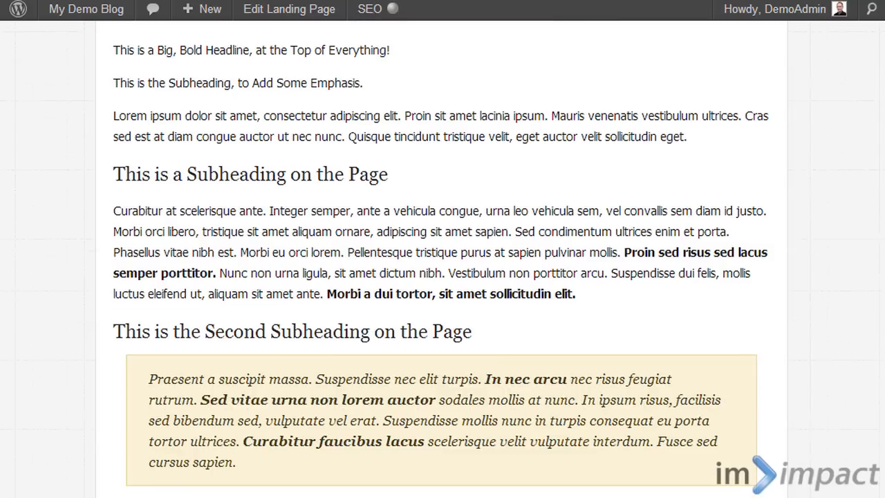
pyautogui.scroll(3, 884, 110)
pyautogui.scroll(1, 884, 109)
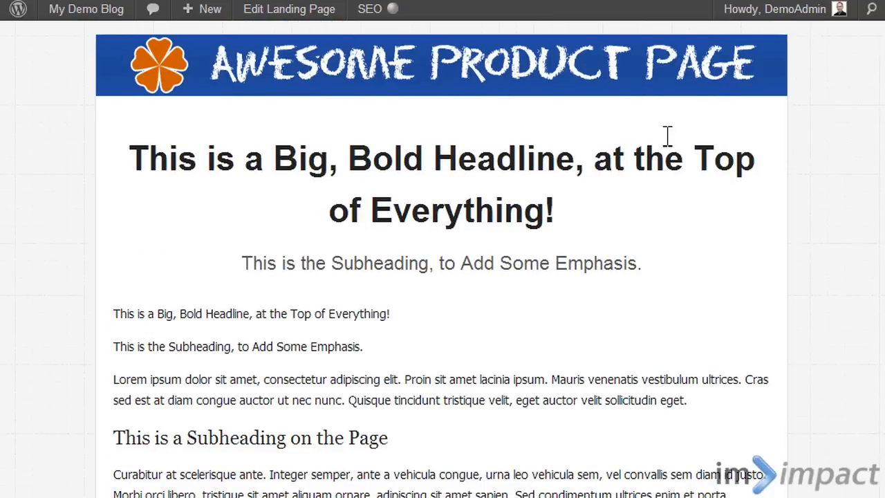
pyautogui.scroll(-7, 361, 230)
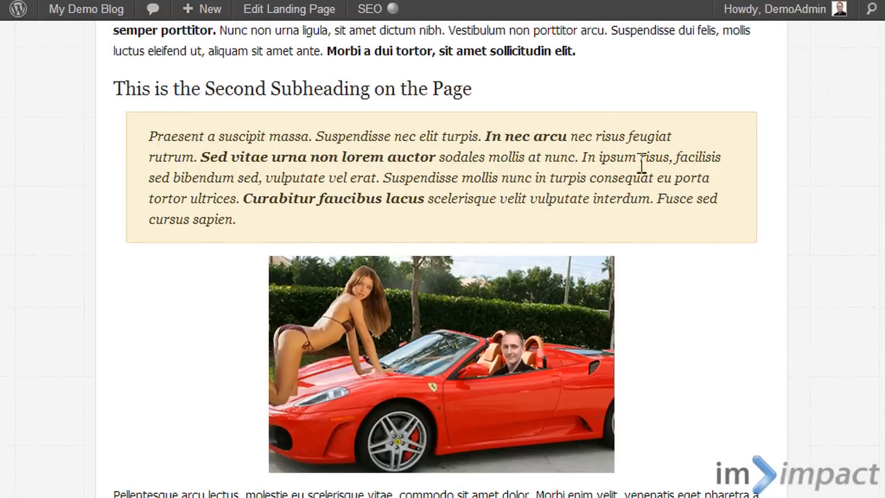
pyautogui.scroll(-20, 443, 276)
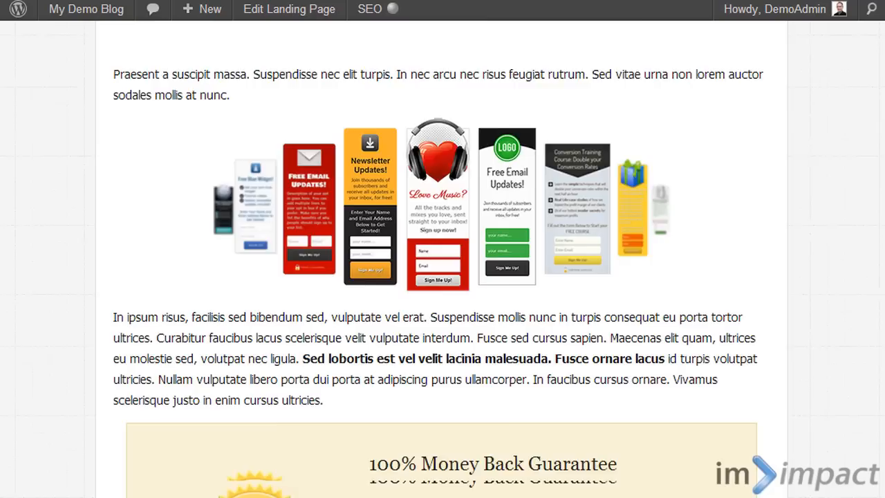
pyautogui.scroll(-15, 443, 276)
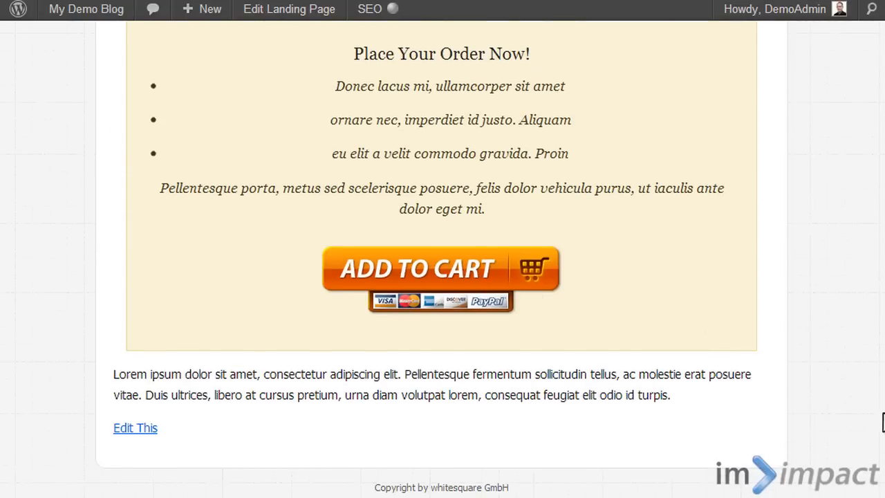
pyautogui.scroll(15, 874, 371)
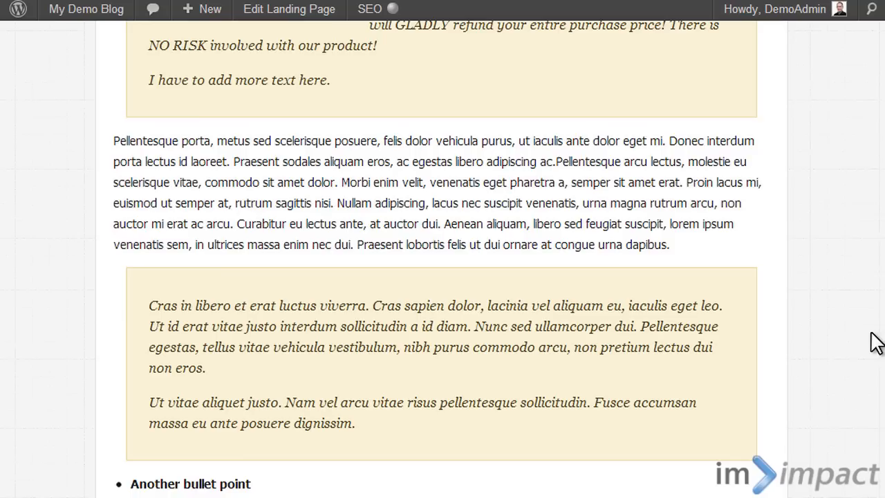
pyautogui.scroll(10, 874, 308)
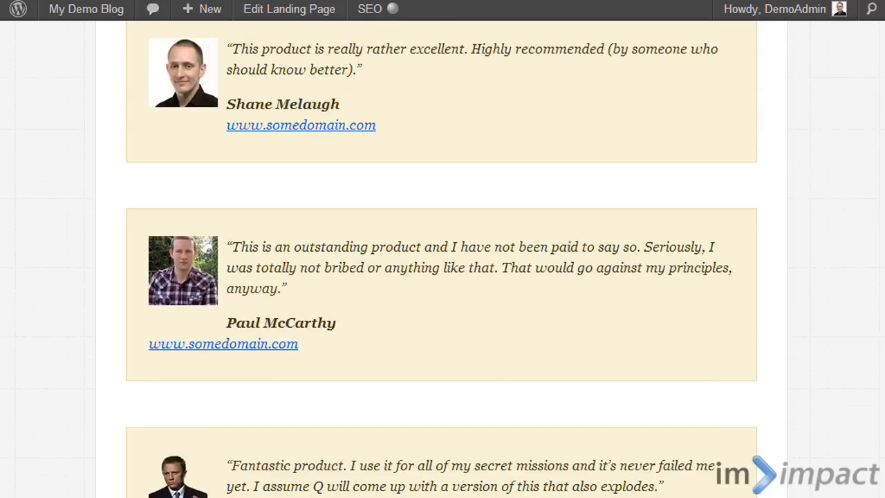
pyautogui.scroll(5, 875, 308)
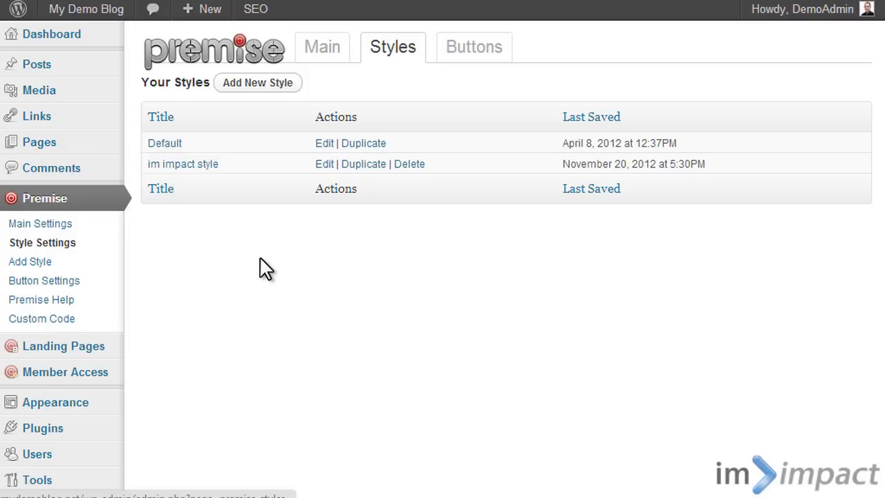
# - Open the Default style for editing and set the background color in Global Styles to #40559c
pyautogui.click(175, 145)
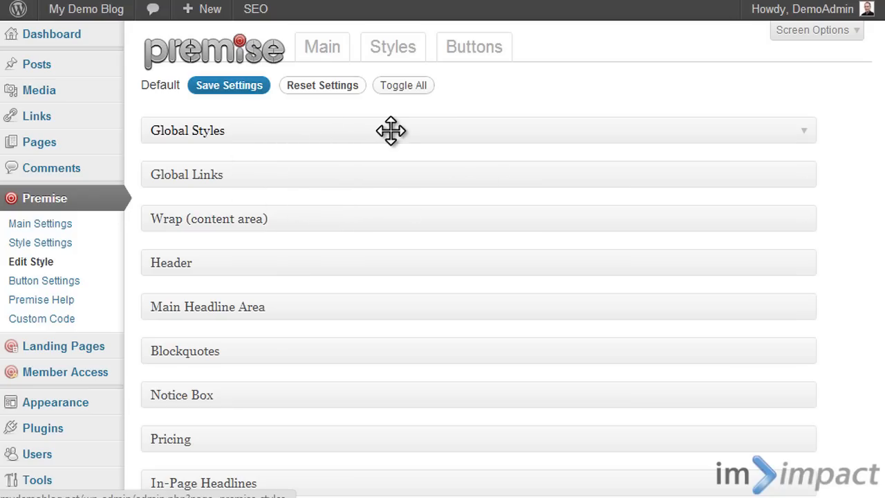
pyautogui.click(330, 134)
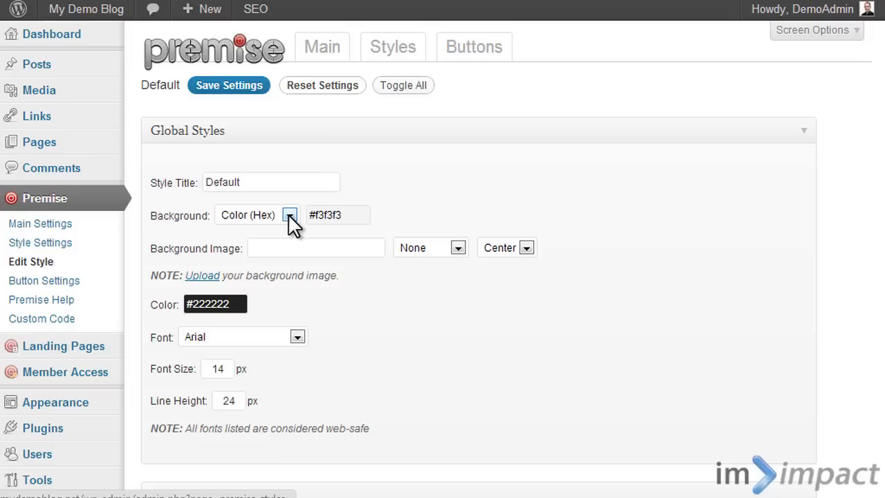
pyautogui.click(345, 213)
pyautogui.moveTo(199, 282)
pyautogui.mouseDown()
pyautogui.moveTo(164, 325)
pyautogui.moveTo(182, 361)
pyautogui.mouseUp()
pyautogui.moveTo(245, 305)
pyautogui.mouseDown()
pyautogui.moveTo(233, 311)
pyautogui.moveTo(242, 316)
pyautogui.mouseUp()
pyautogui.click(439, 198)
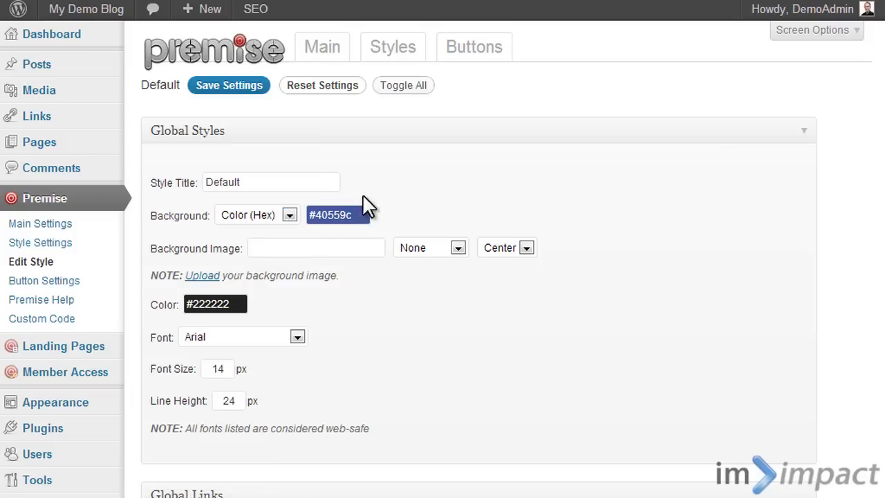
# - Review the background type options and set the Global Styles font to Georgia
pyautogui.scroll(-2, 388, 275)
pyautogui.click(291, 129)
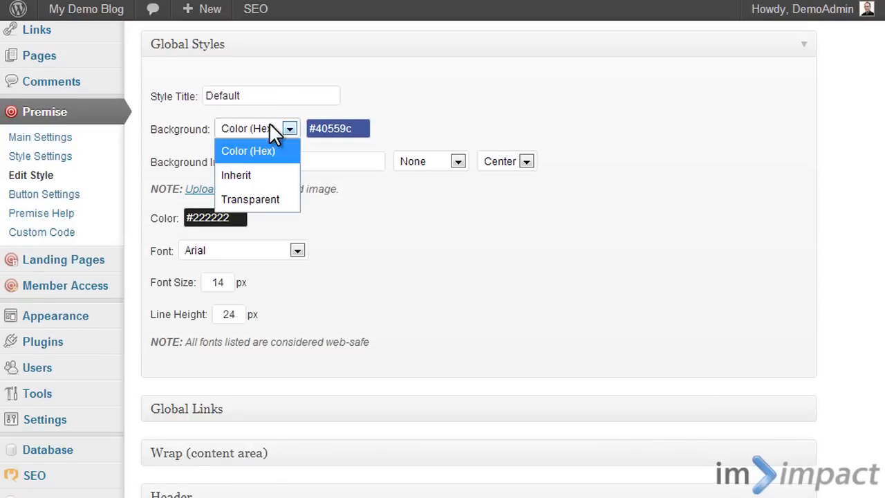
pyautogui.click(460, 77)
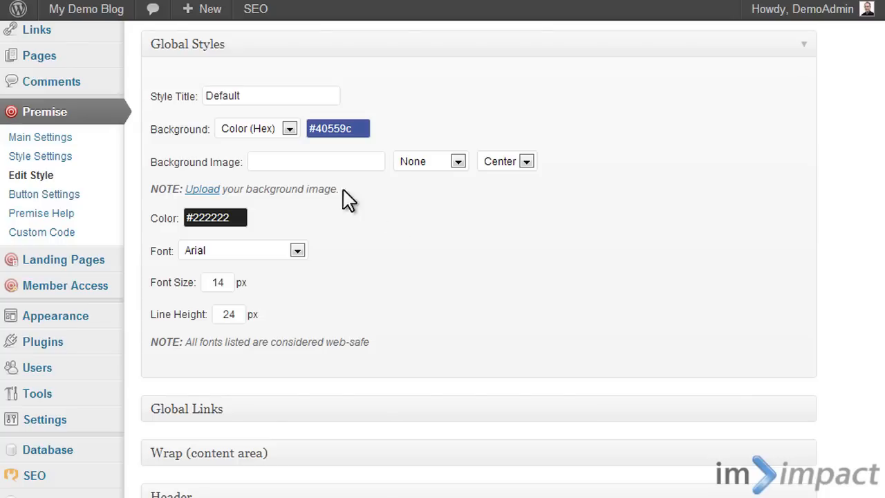
pyautogui.click(277, 252)
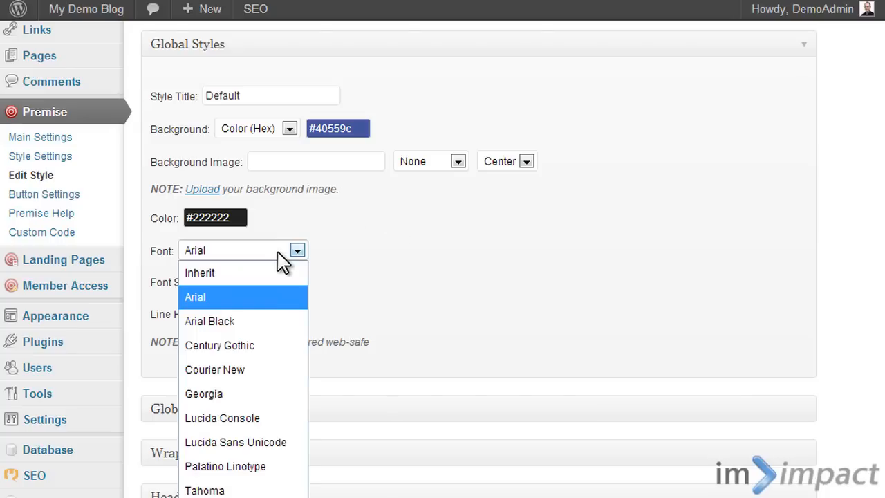
pyautogui.click(252, 396)
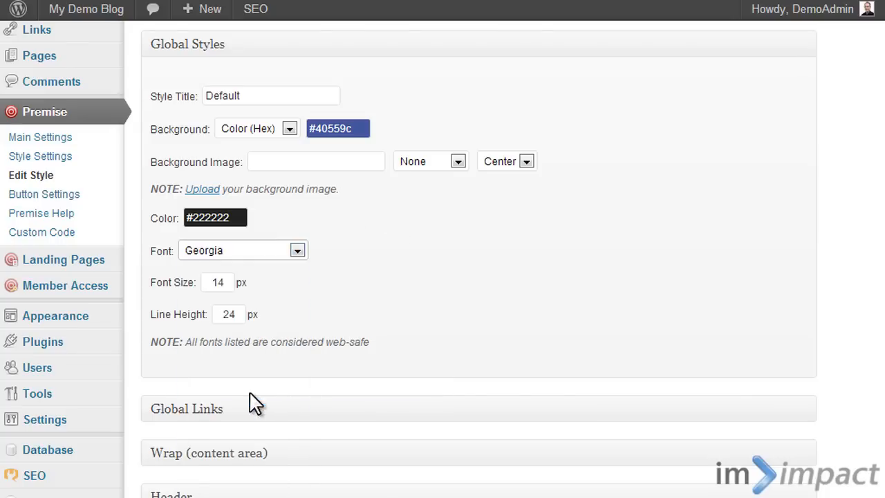
# - Look through the Default style's remaining sections and save its settings
pyautogui.scroll(-10, 403, 265)
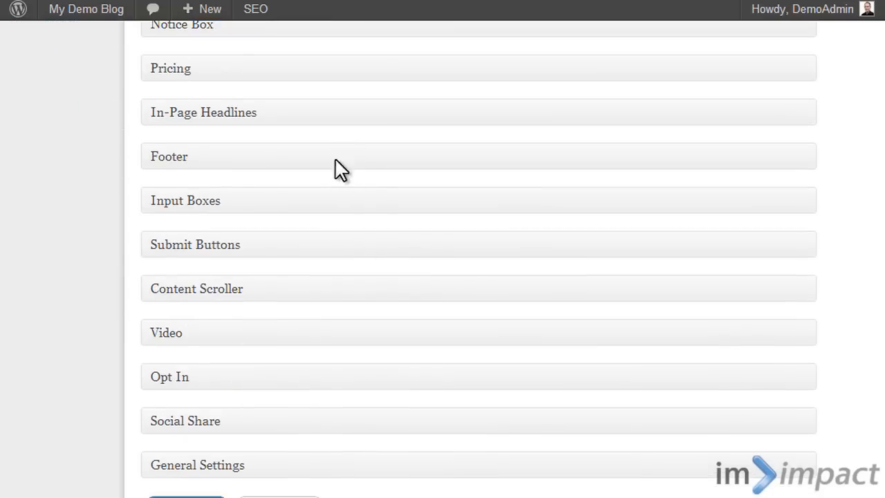
pyautogui.scroll(10, 282, 233)
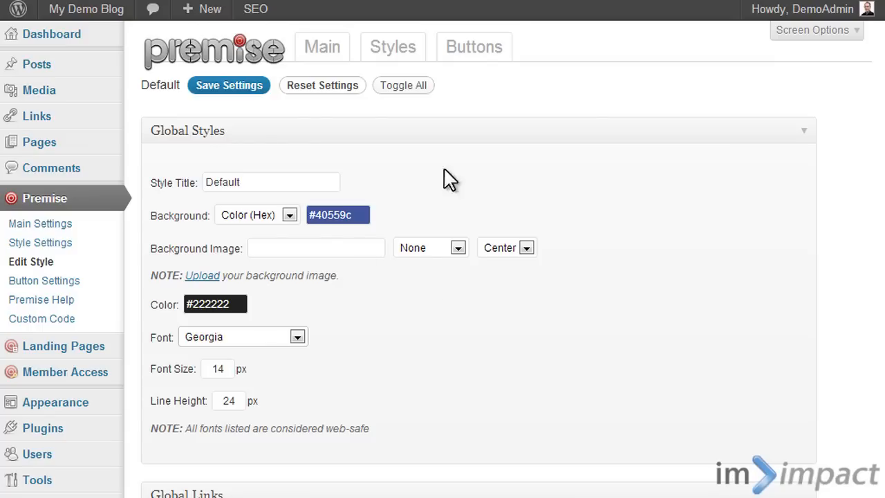
pyautogui.scroll(-2, 420, 310)
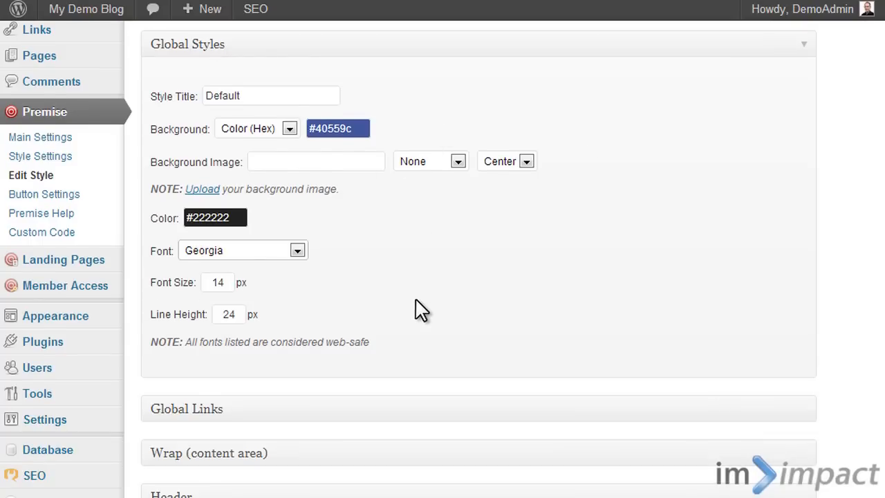
pyautogui.scroll(2, 421, 310)
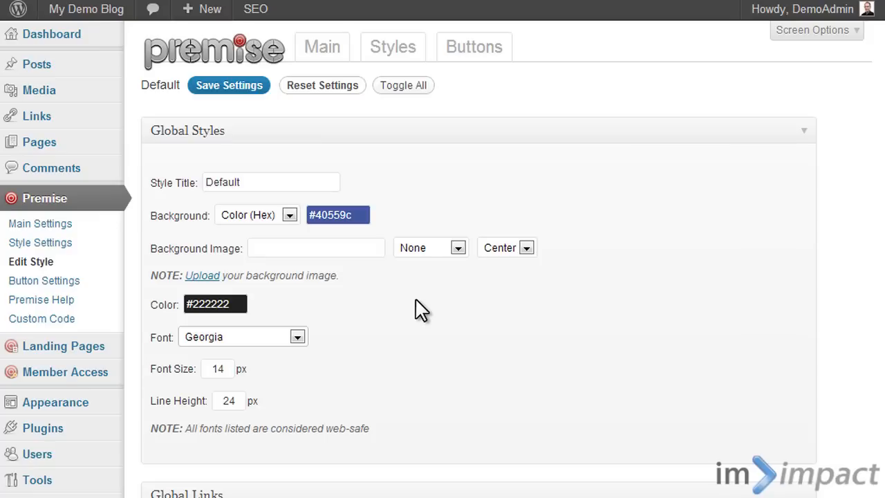
pyautogui.click(229, 86)
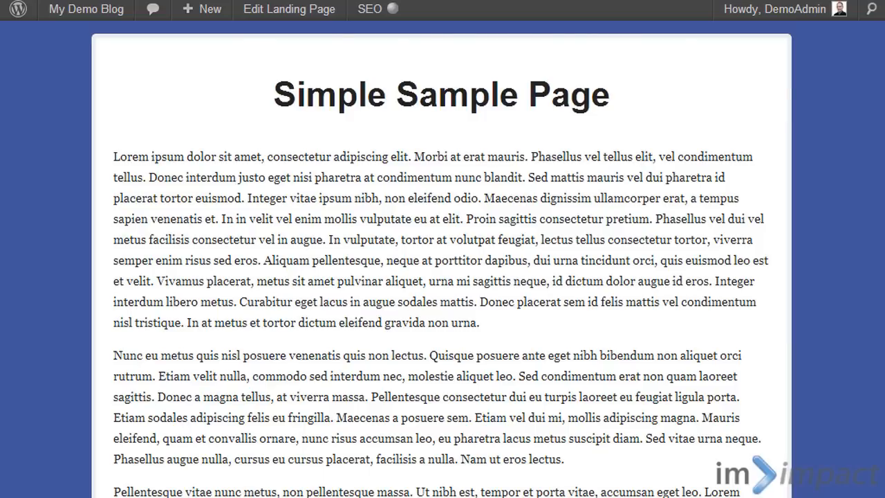
# - Check the changed background color and body text font on the Simple Sample Page
pyautogui.scroll(-4, 869, 247)
pyautogui.scroll(2, 862, 251)
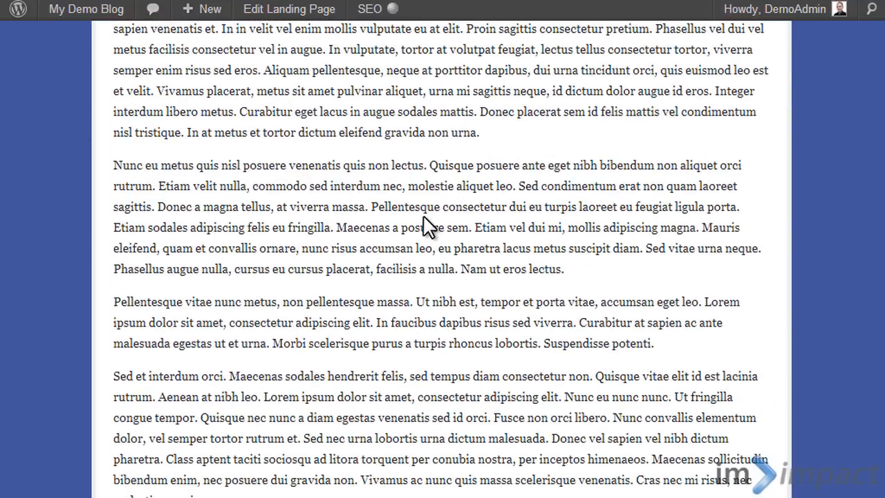
pyautogui.scroll(1, 425, 225)
pyautogui.moveTo(336, 119); pyautogui.dragTo(452, 240)
pyautogui.scroll(2, 454, 242)
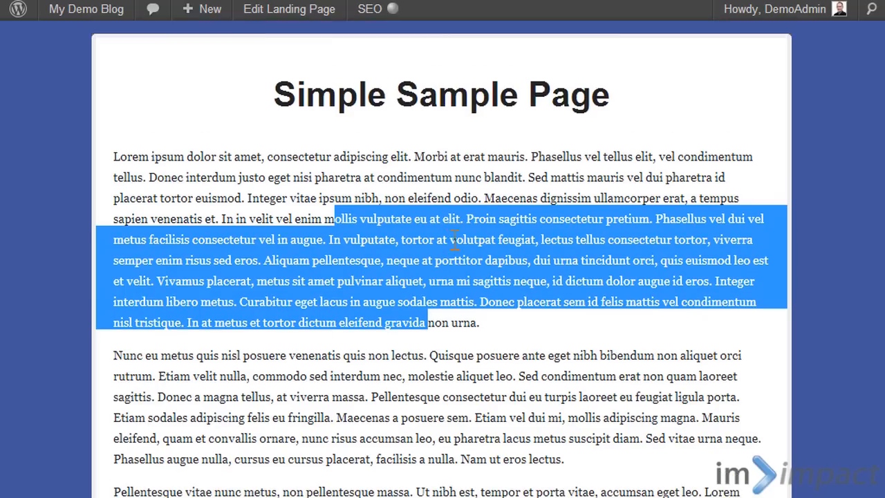
pyautogui.click(668, 161)
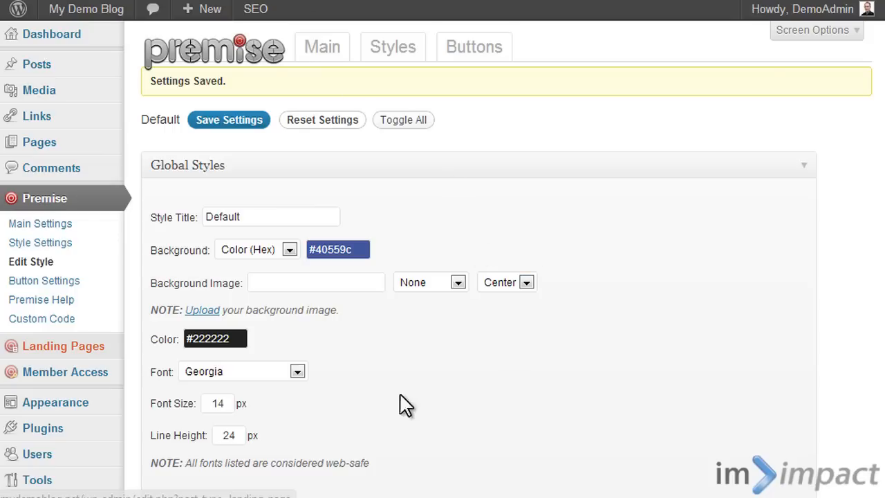
# - Return to the Default style, collapse Global Styles and expand the Wrap (content area) settings
pyautogui.scroll(-2, 550, 377)
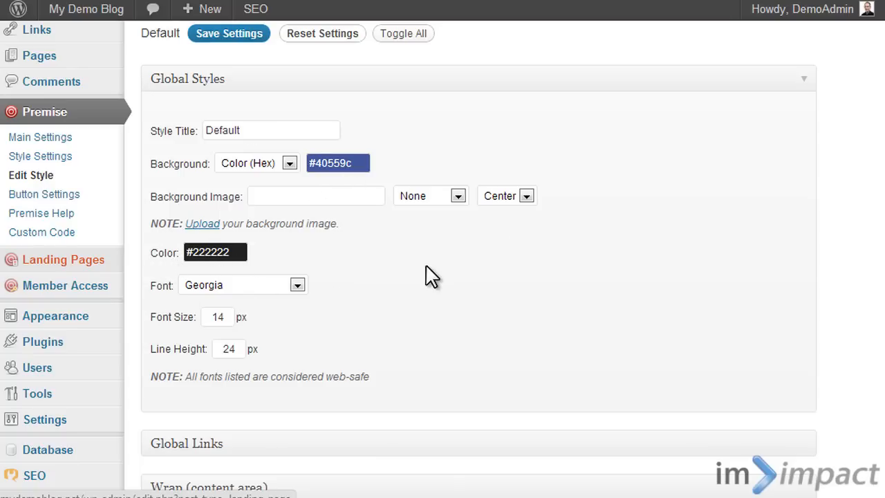
pyautogui.scroll(-1, 422, 89)
pyautogui.scroll(1, 426, 104)
pyautogui.click(424, 84)
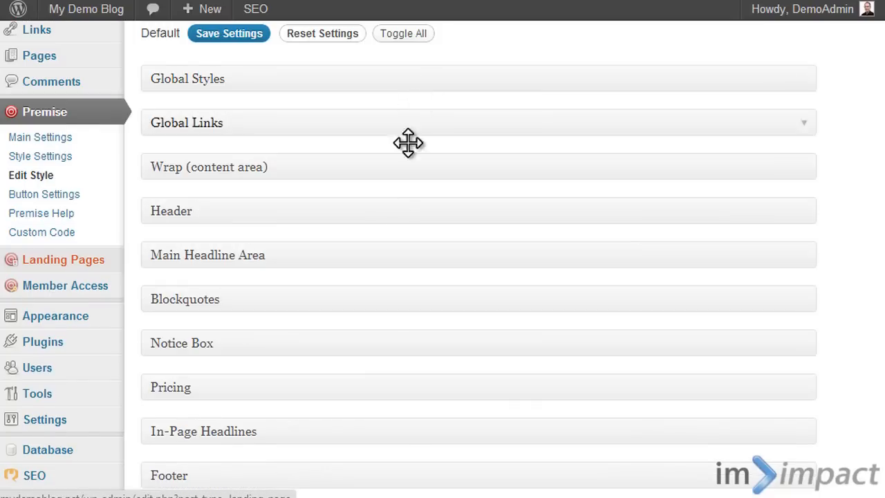
pyautogui.click(307, 126)
pyautogui.click(306, 125)
pyautogui.click(267, 173)
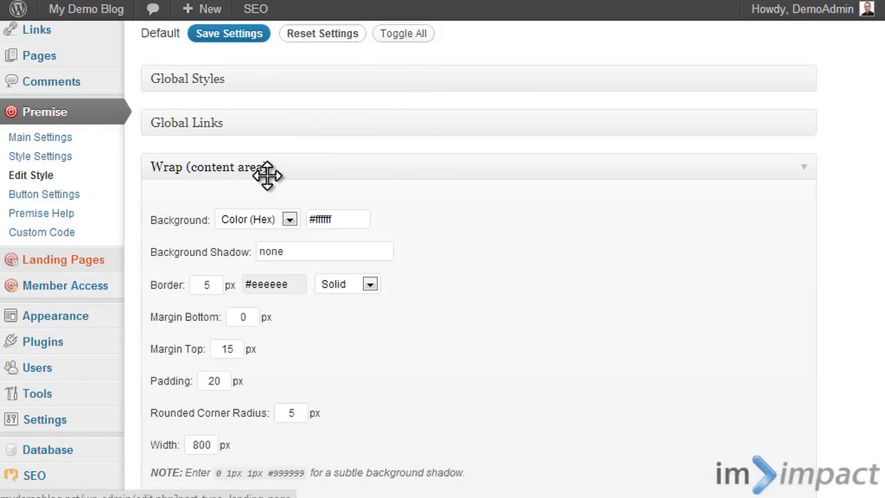
# - Clear the Background Shadow value in the Wrap (content area) settings
pyautogui.scroll(-1, 390, 173)
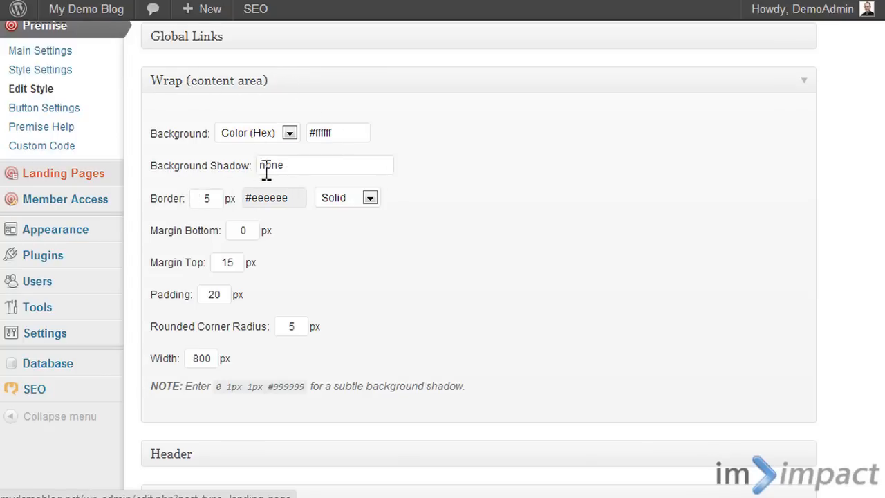
pyautogui.click(306, 168)
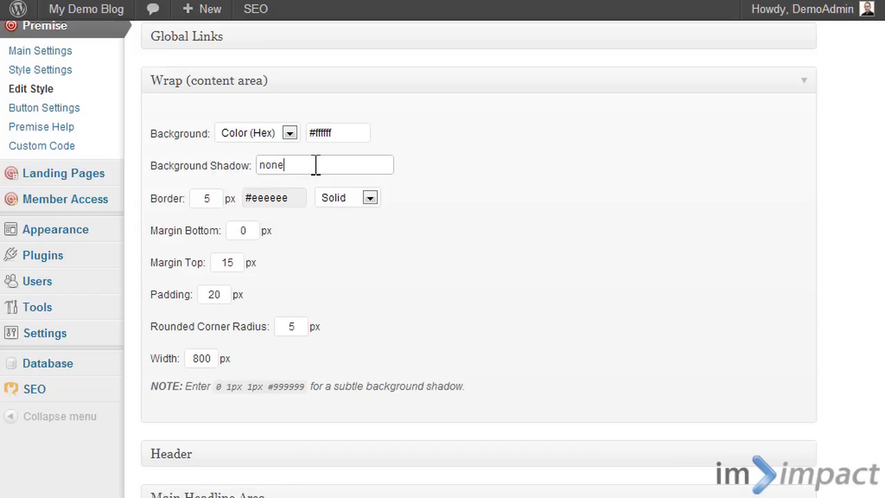
pyautogui.click(483, 161)
pyautogui.click(306, 171)
pyautogui.click(500, 186)
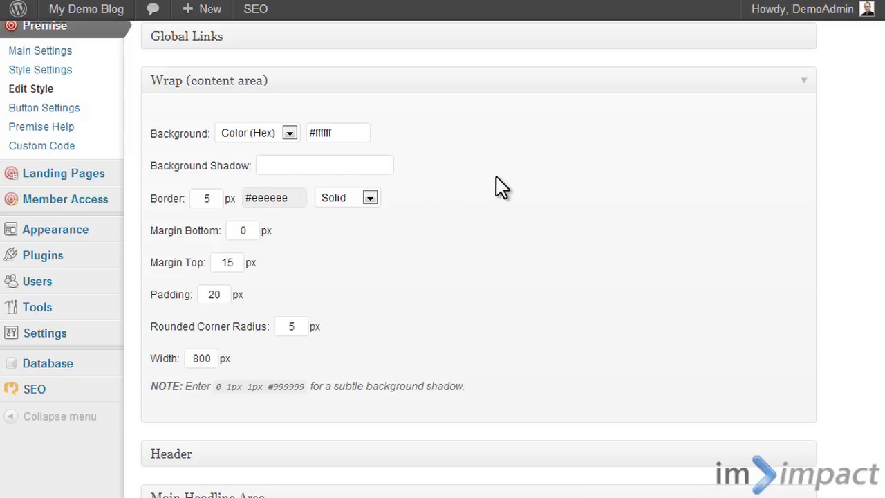
pyautogui.scroll(-2, 382, 221)
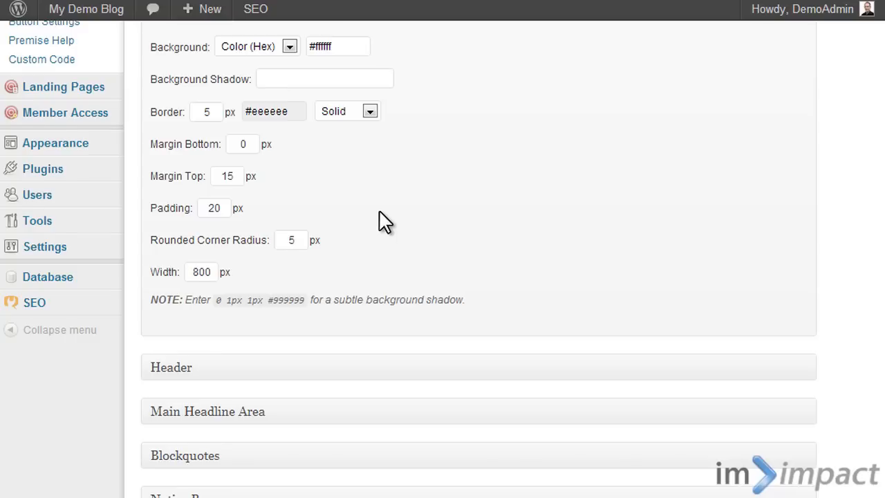
pyautogui.scroll(2, 385, 221)
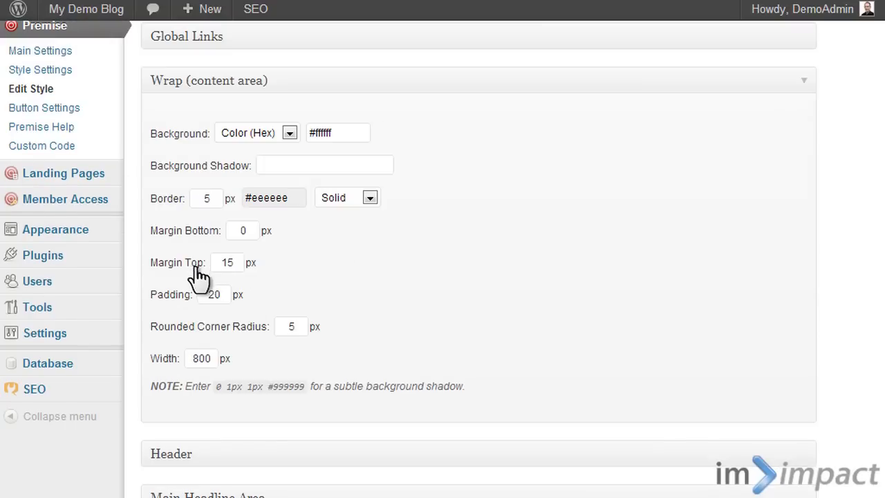
# - Set the content area's border to 12 px and its width to 700 px
pyautogui.doubleClick(222, 200)
pyautogui.scroll(-2, 358, 268)
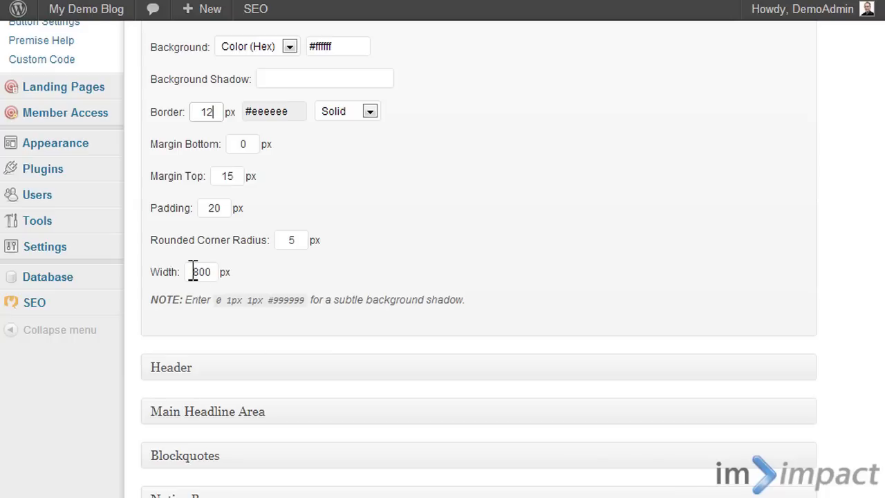
pyautogui.moveTo(192, 270); pyautogui.dragTo(199, 272)
pyautogui.write('7')
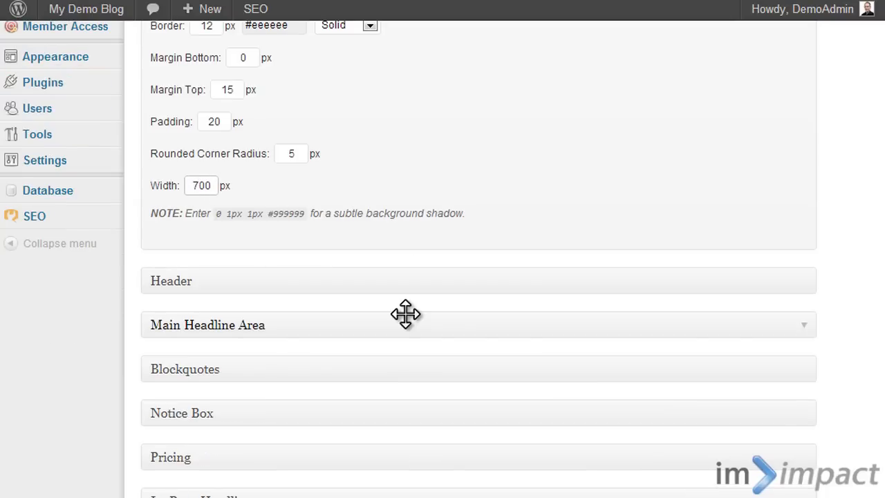
# - Save the Default style's settings with the changed content area
pyautogui.scroll(-3, 255, 354)
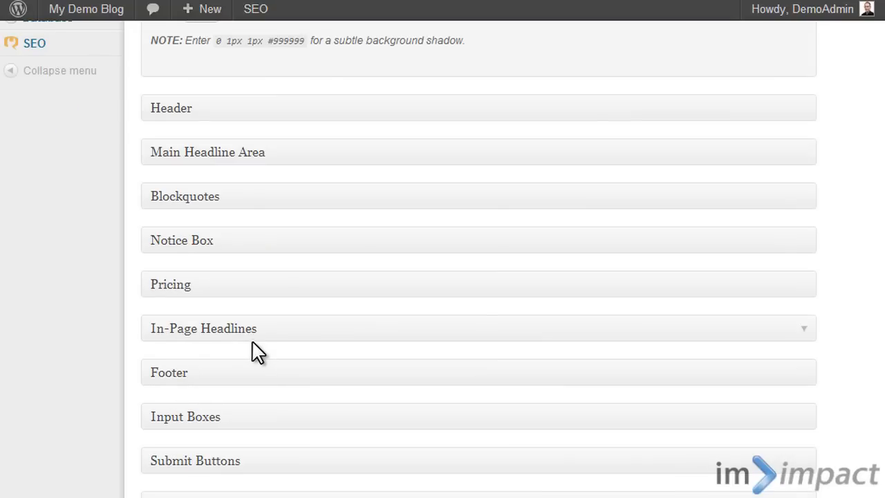
pyautogui.scroll(7, 256, 353)
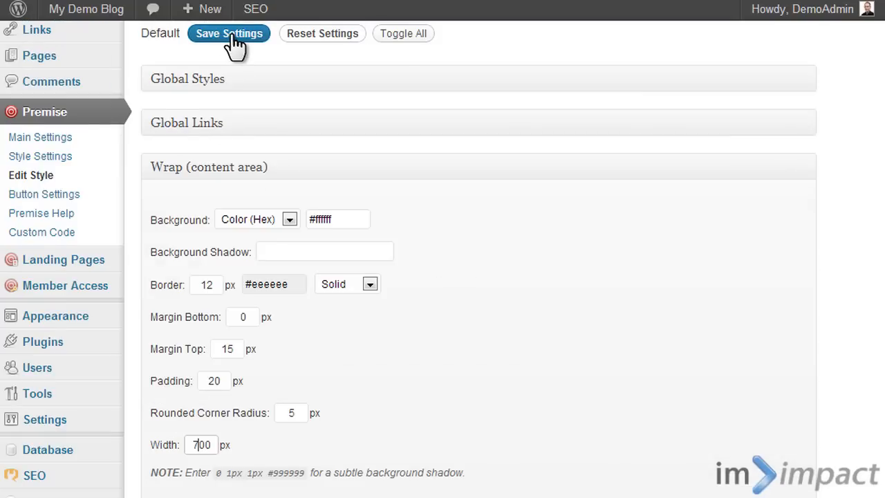
pyautogui.click(232, 36)
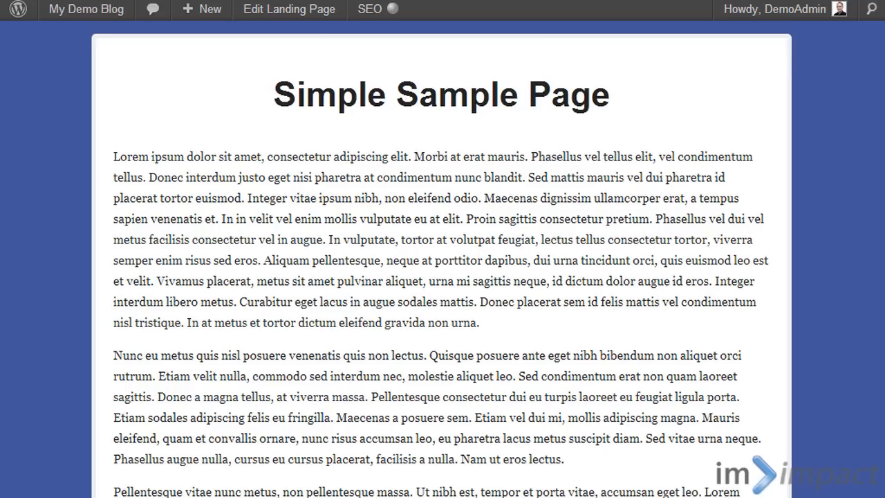
# - Check the content area's new border and width on the Simple Sample Page
pyautogui.click(81, 0)
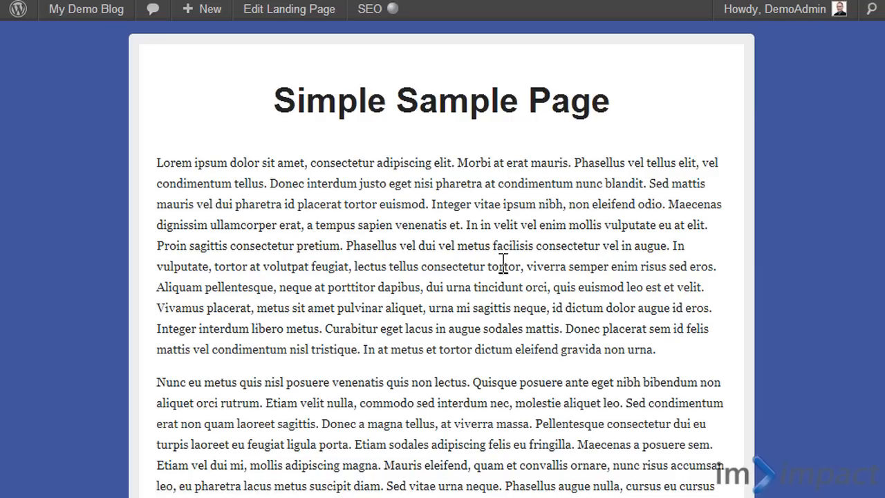
pyautogui.scroll(-6, 442, 276)
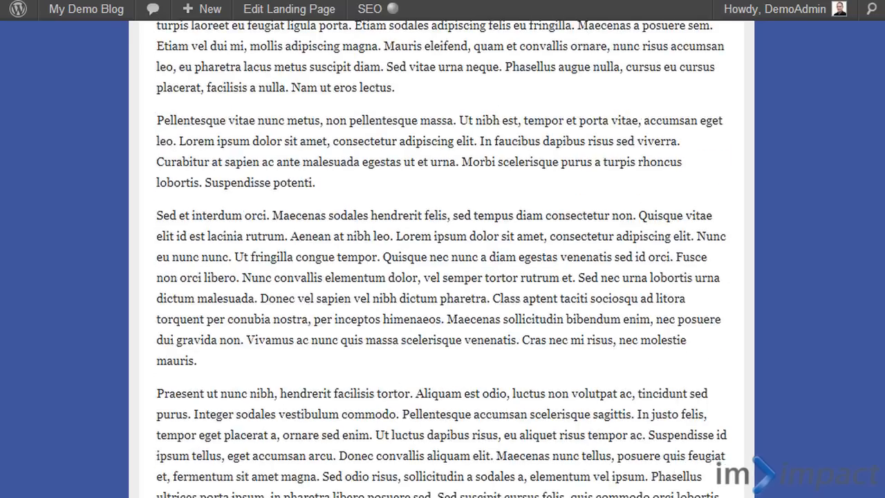
pyautogui.scroll(6, 442, 276)
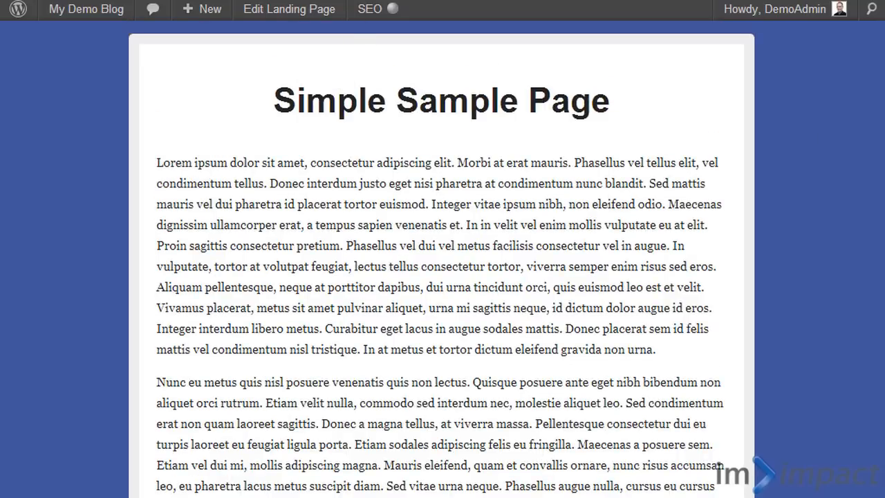
# - Return to the Default style, collapse the Wrap (content area) settings and look into the Main Headline Area and Blockquotes sections
pyautogui.hotkey('ctrl', 'Tab')
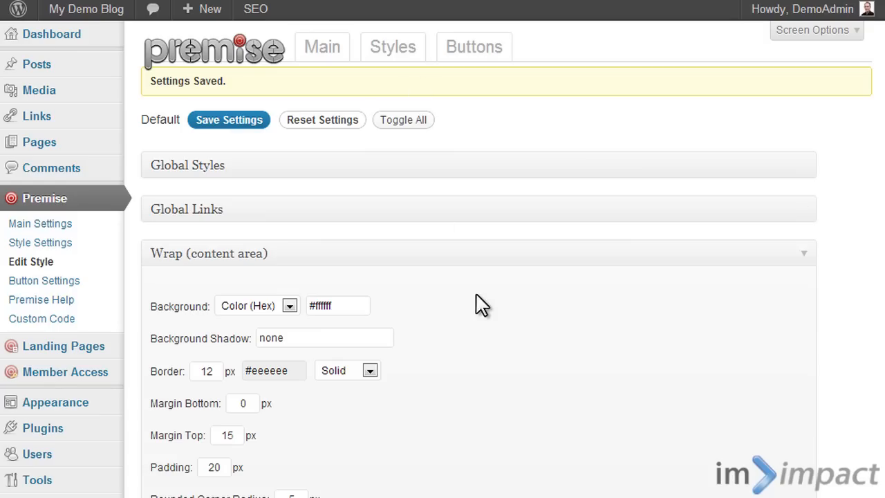
pyautogui.scroll(-3, 476, 302)
pyautogui.scroll(1, 479, 305)
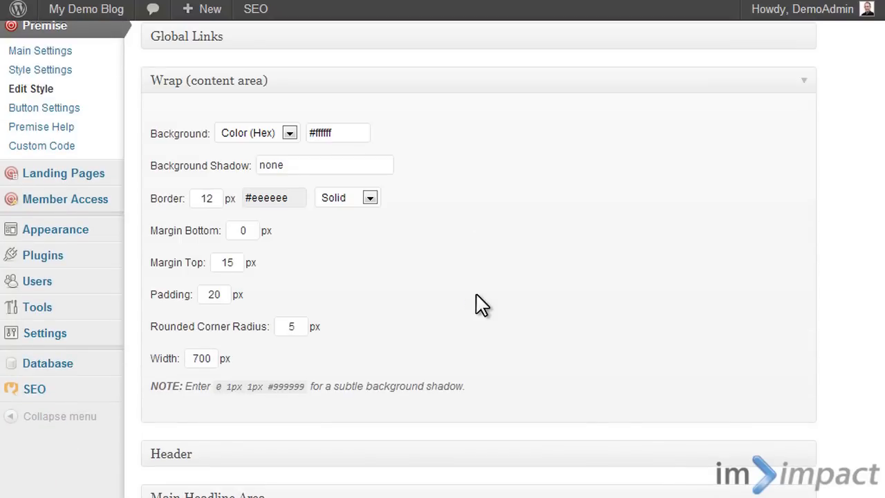
pyautogui.click(352, 84)
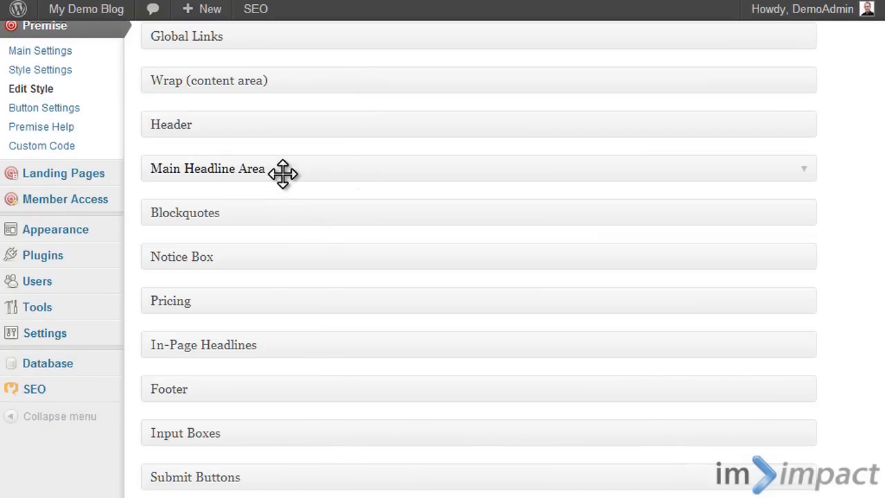
pyautogui.click(282, 172)
pyautogui.click(283, 173)
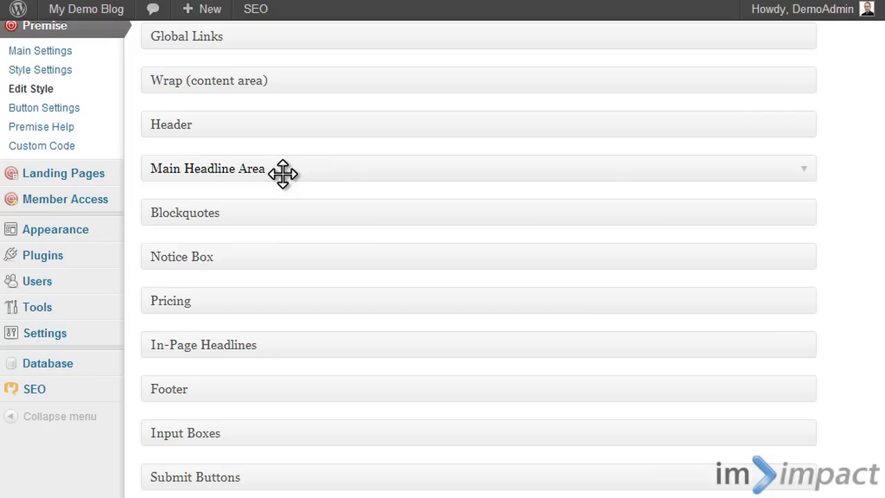
pyautogui.click(308, 207)
pyautogui.click(369, 220)
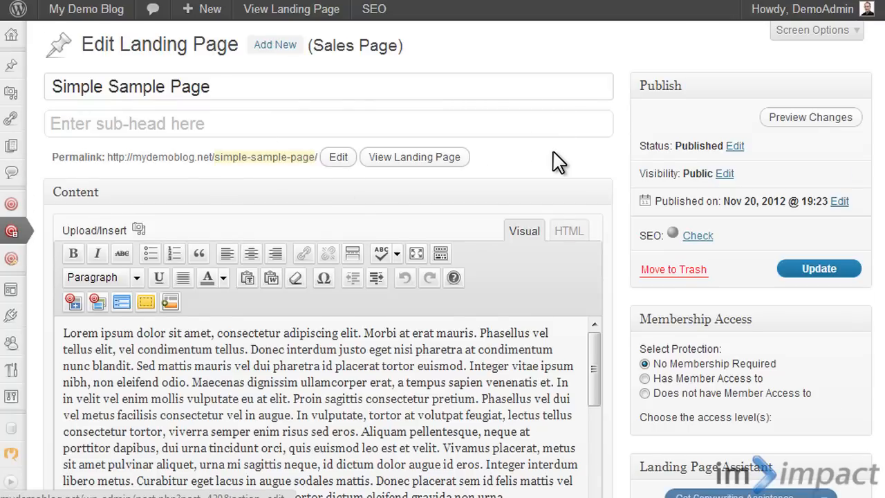
# - In the Simple Sample Page's editor, replace the content with the sample copy for its page type
pyautogui.scroll(-3, 557, 160)
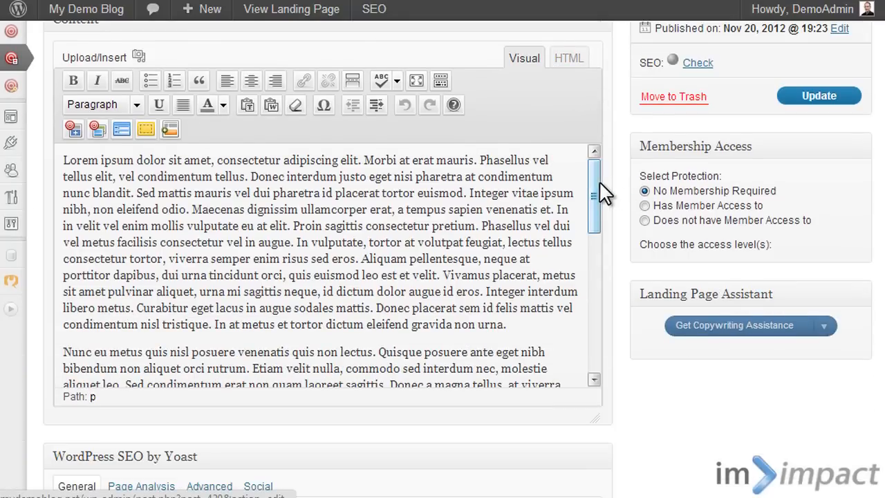
pyautogui.moveTo(595, 188); pyautogui.dragTo(580, 164)
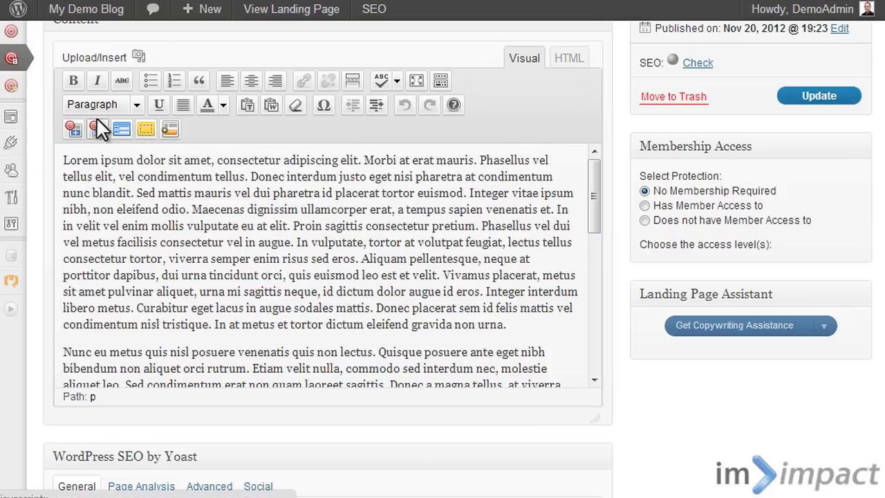
pyautogui.click(70, 129)
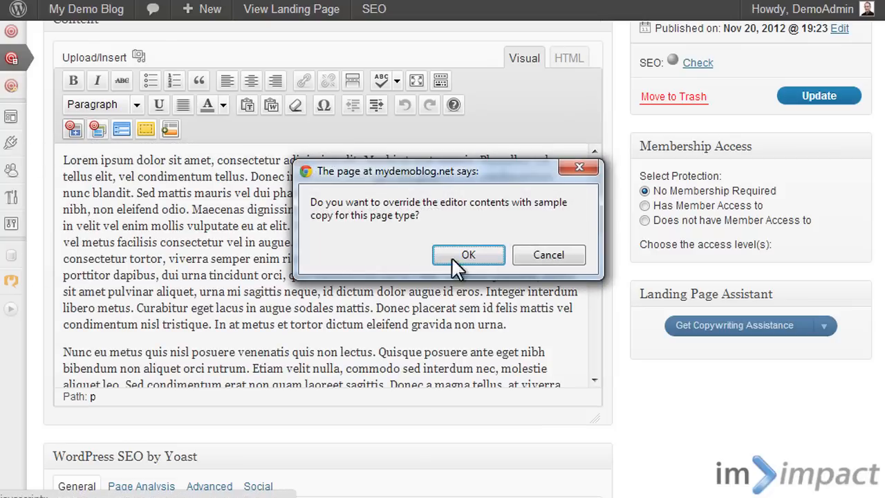
pyautogui.click(497, 254)
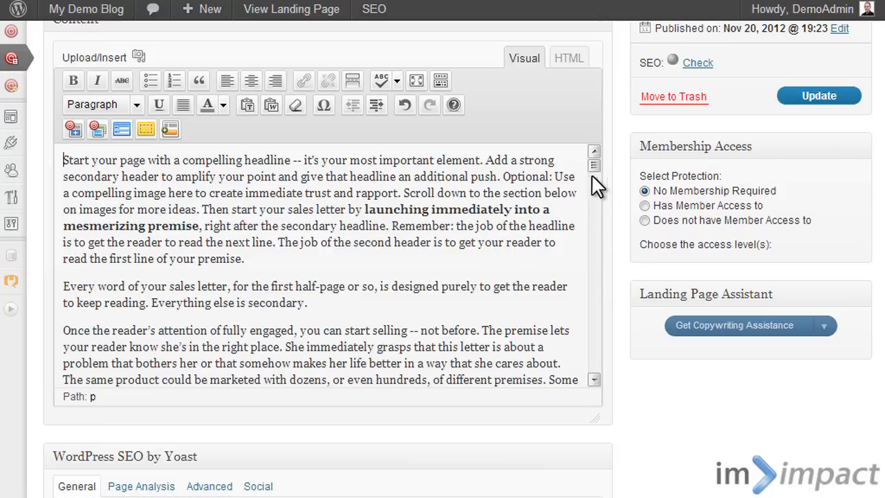
# - Look over the inserted sample copy and the Landing Page Assistant's copywriting assistance
pyautogui.moveTo(595, 163); pyautogui.dragTo(614, 163)
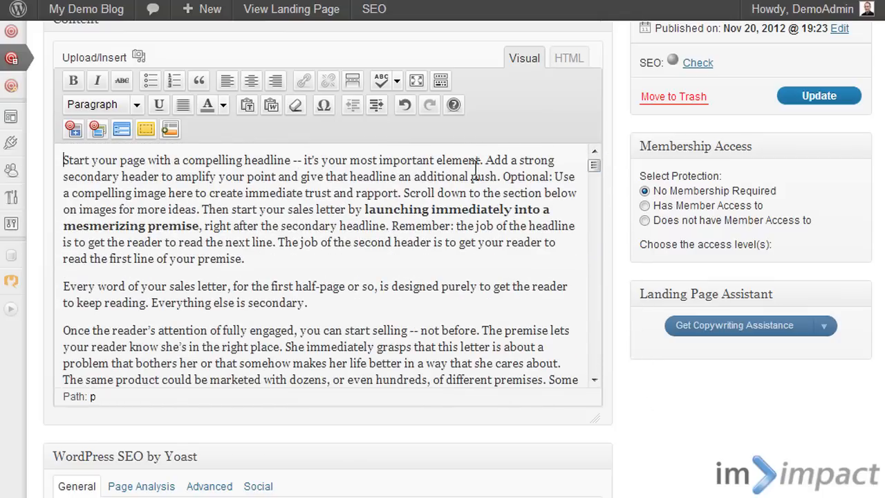
pyautogui.click(825, 325)
pyautogui.scroll(3, 208, 304)
pyautogui.scroll(-2, 253, 342)
pyautogui.scroll(2, 266, 356)
# - Add an empty paragraph after the first paragraph of the sample copy and open the Premise Graphics library
pyautogui.click(284, 430)
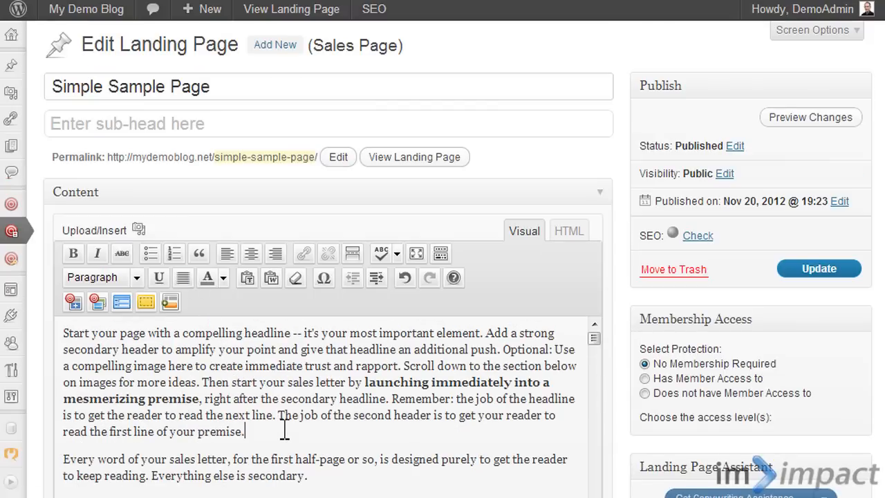
pyautogui.press('Return')
pyautogui.scroll(-2, 619, 276)
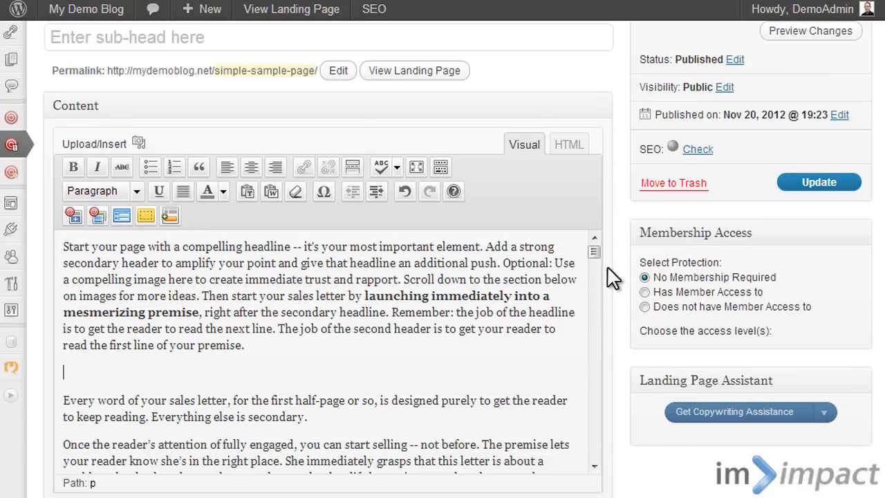
pyautogui.click(91, 215)
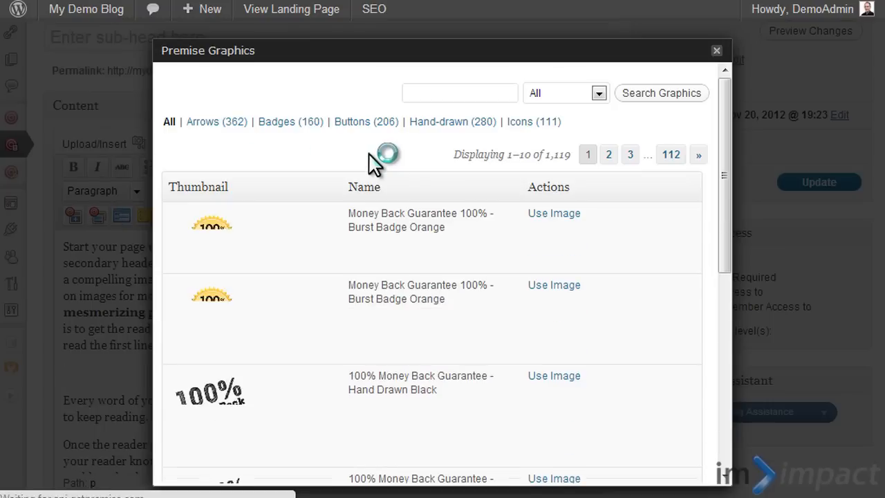
# - Browse the first page of all available Premise graphics
pyautogui.scroll(-2, 374, 164)
pyautogui.scroll(-3, 367, 164)
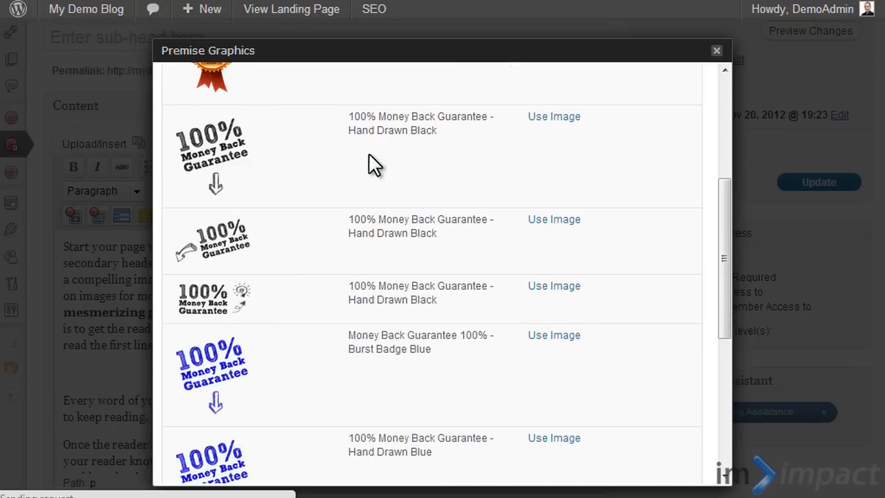
pyautogui.scroll(5, 345, 186)
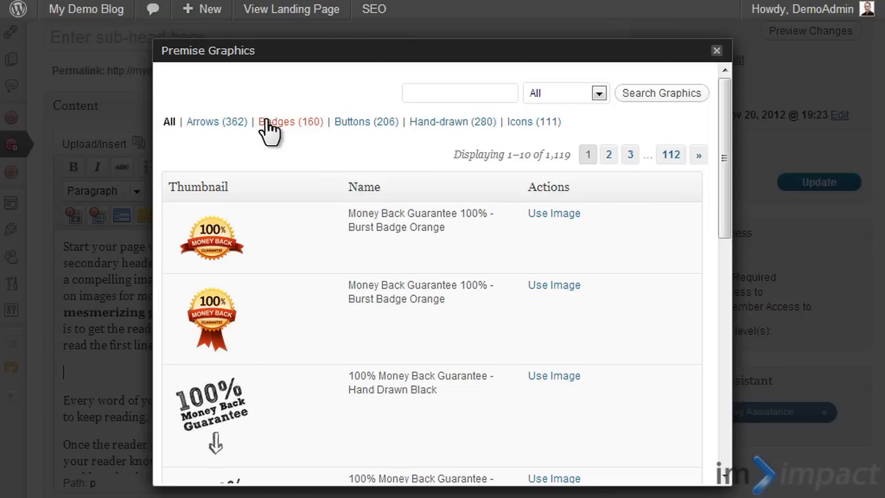
# - Filter the graphics to the Hand-drawn category, browse its first page and go to page 3
pyautogui.click(433, 126)
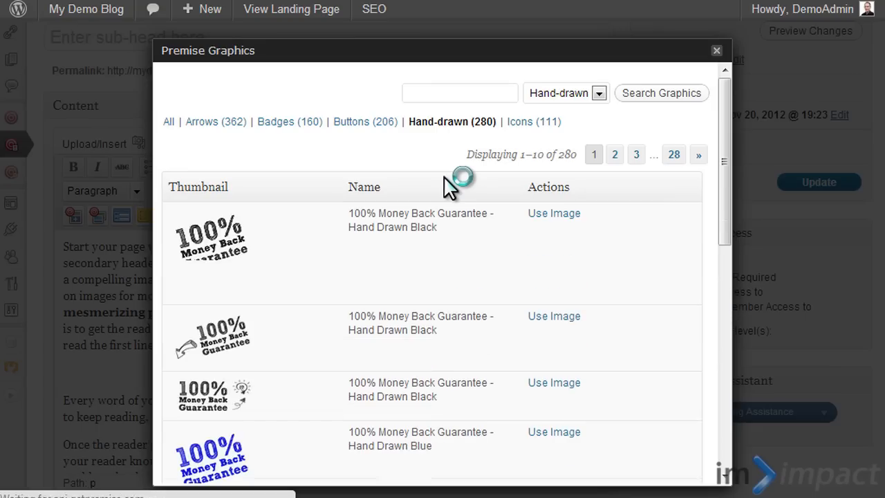
pyautogui.scroll(-1, 444, 176)
pyautogui.scroll(-2, 213, 172)
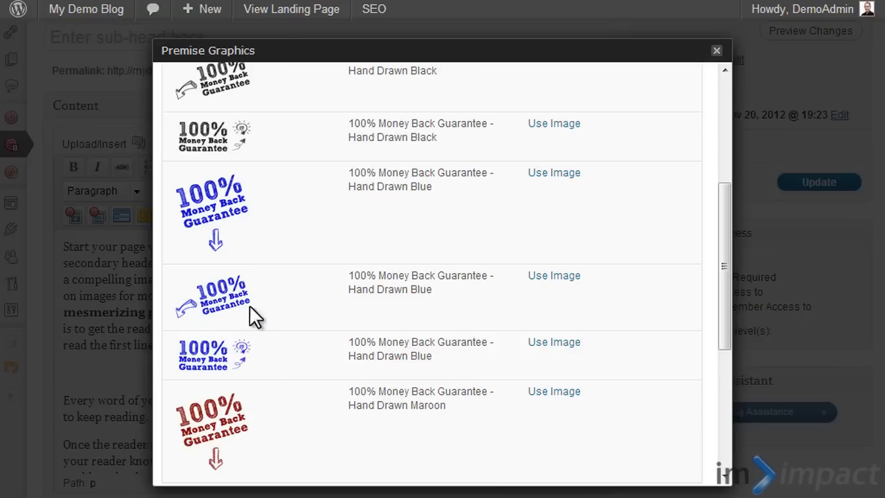
pyautogui.scroll(-3, 320, 233)
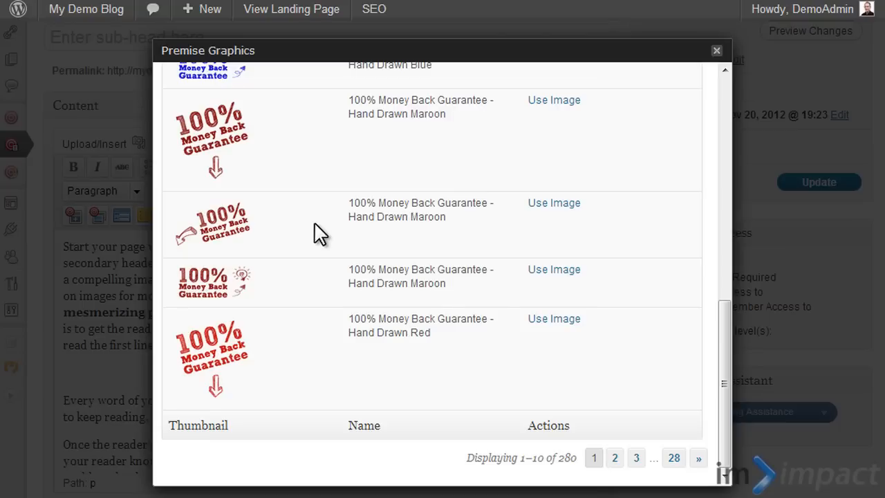
pyautogui.scroll(3, 405, 237)
pyautogui.scroll(-3, 405, 237)
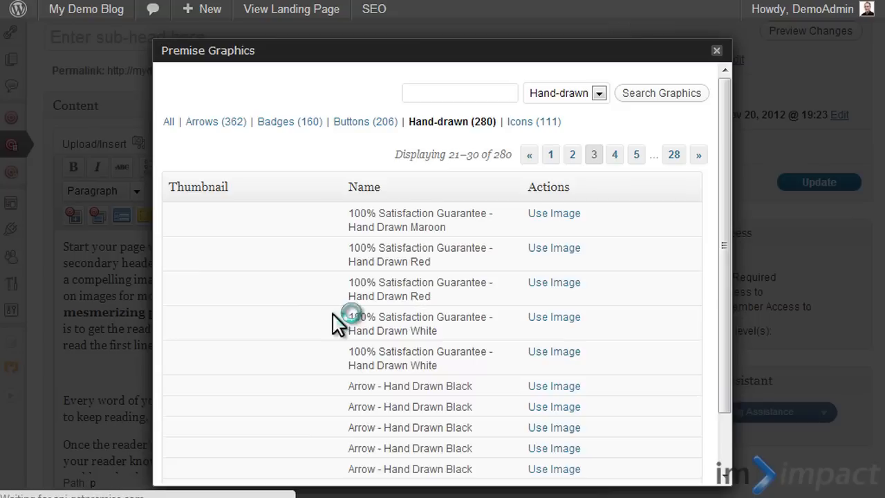
# - Insert the last "Arrow - Hand Drawn Black" graphic on page 3, the thick curved arrow, into the empty paragraph
pyautogui.scroll(-2, 440, 262)
pyautogui.scroll(-1, 443, 263)
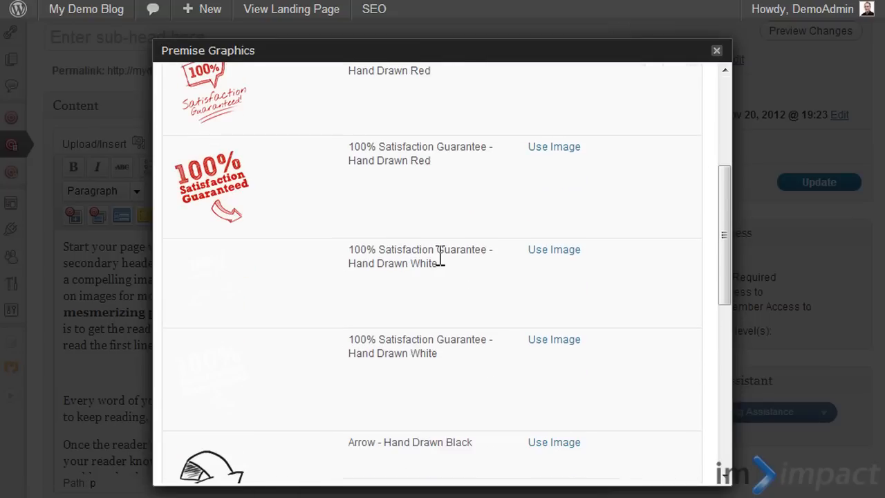
pyautogui.scroll(-2, 440, 262)
pyautogui.scroll(-3, 247, 322)
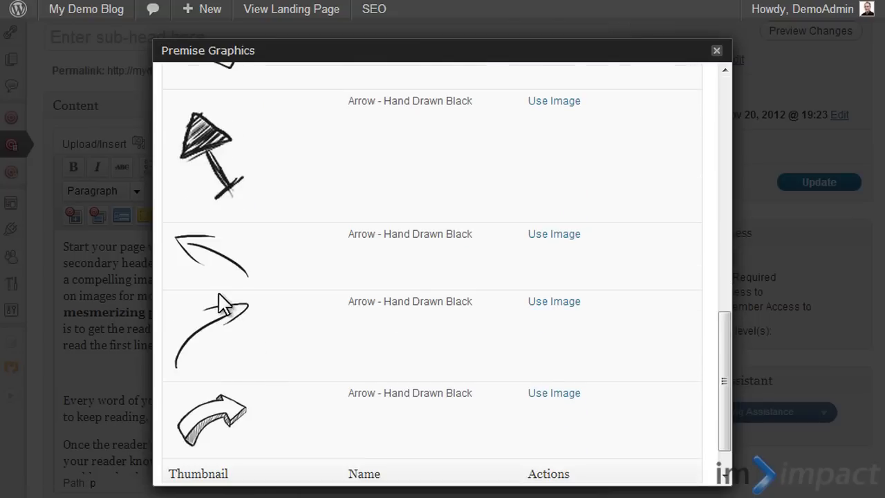
pyautogui.scroll(-1, 484, 356)
pyautogui.click(548, 345)
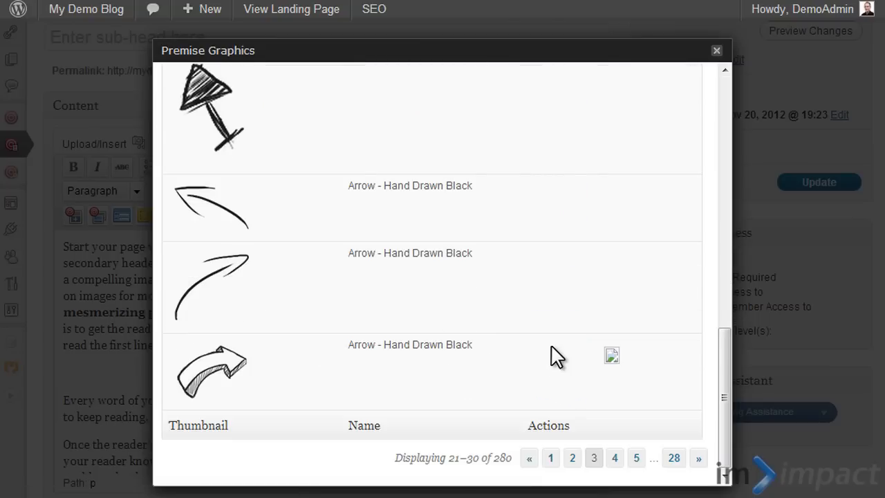
# - Look through the page content around the inserted arrow and the sample copy below it
pyautogui.scroll(-2, 296, 335)
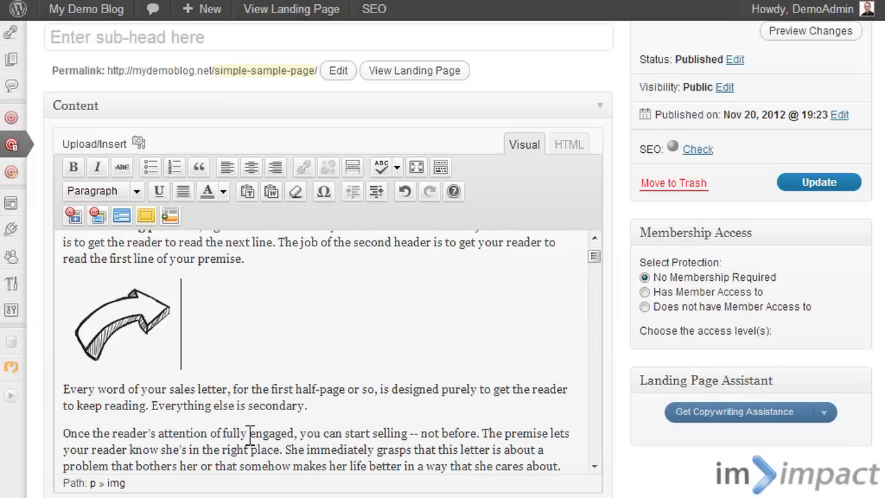
pyautogui.scroll(-4, 404, 305)
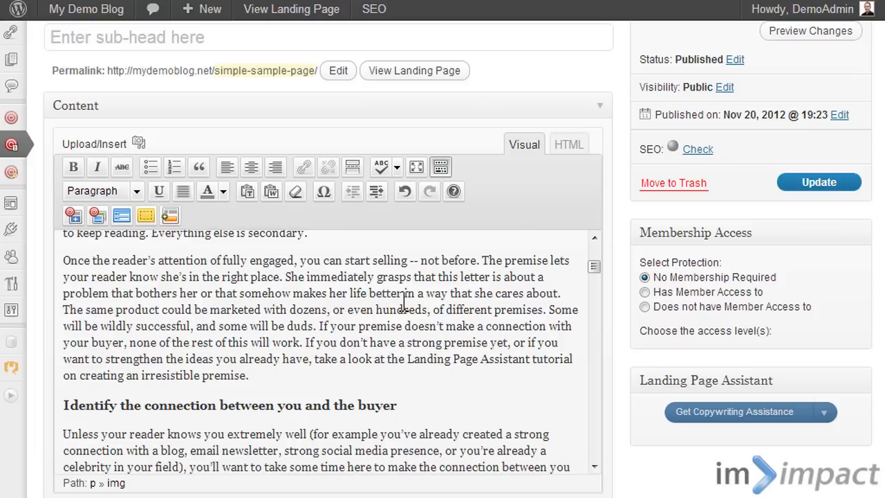
pyautogui.scroll(2, 235, 319)
pyautogui.scroll(-2, 326, 381)
pyautogui.scroll(2, 326, 382)
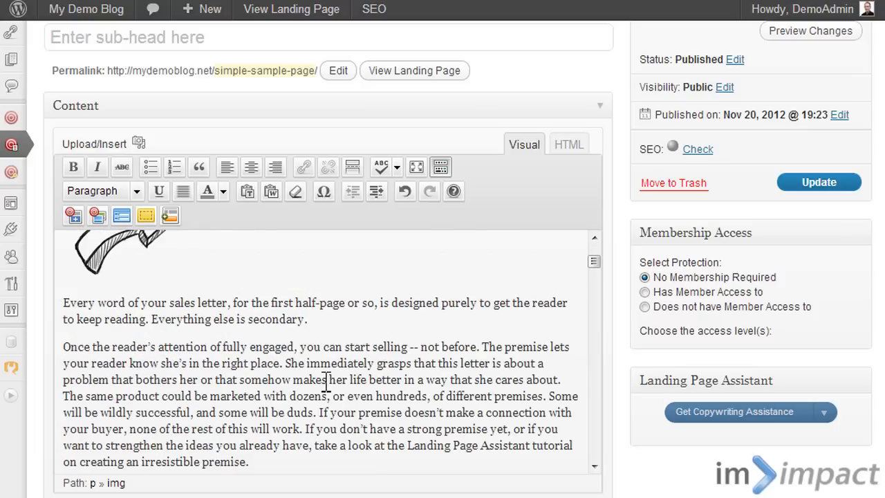
pyautogui.scroll(-2, 757, 228)
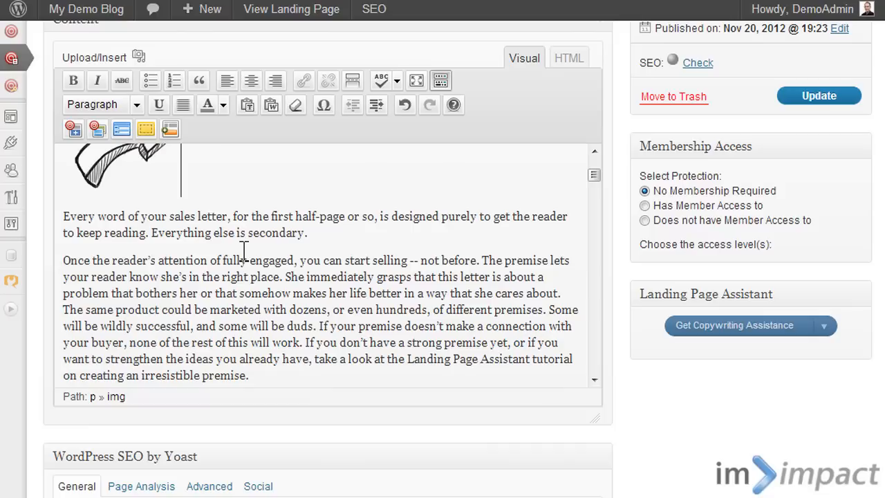
# - Look through the published Awesome Product Page, including its testimonial boxes and the Place Your Order Now! box
pyautogui.click(338, 234)
pyautogui.scroll(-3, 382, 225)
pyautogui.scroll(3, 381, 223)
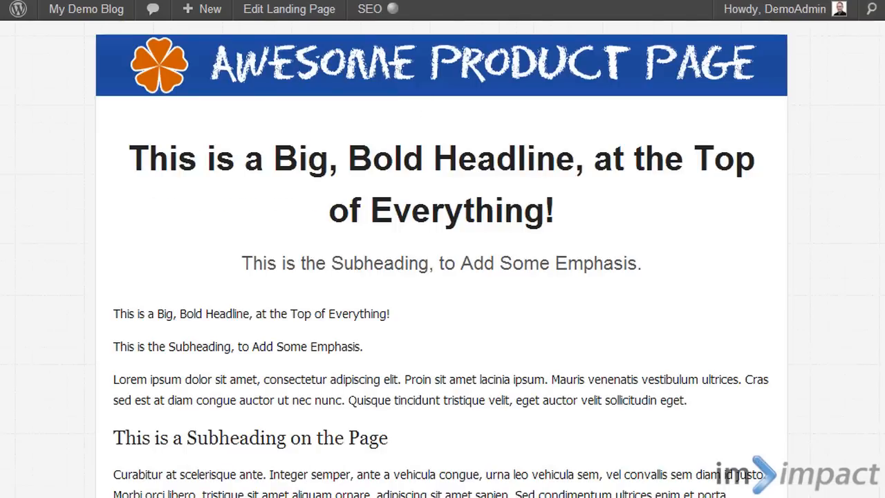
pyautogui.scroll(-20, 442, 277)
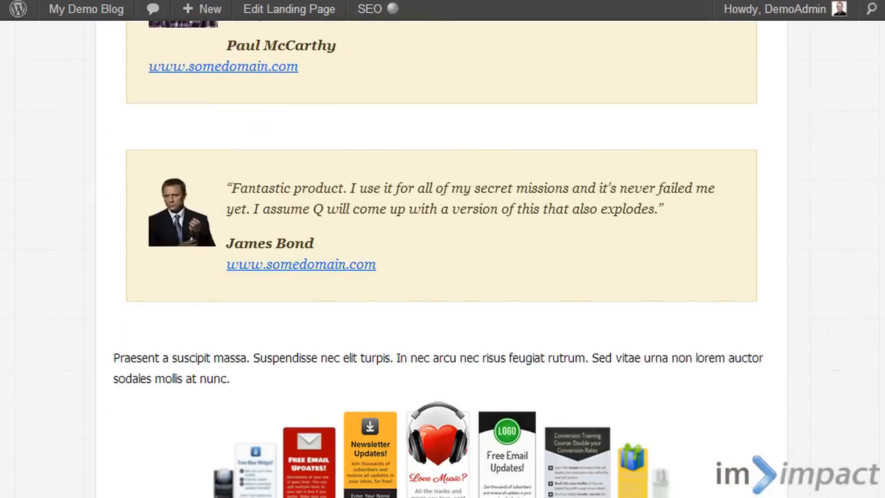
pyautogui.scroll(-20, 442, 277)
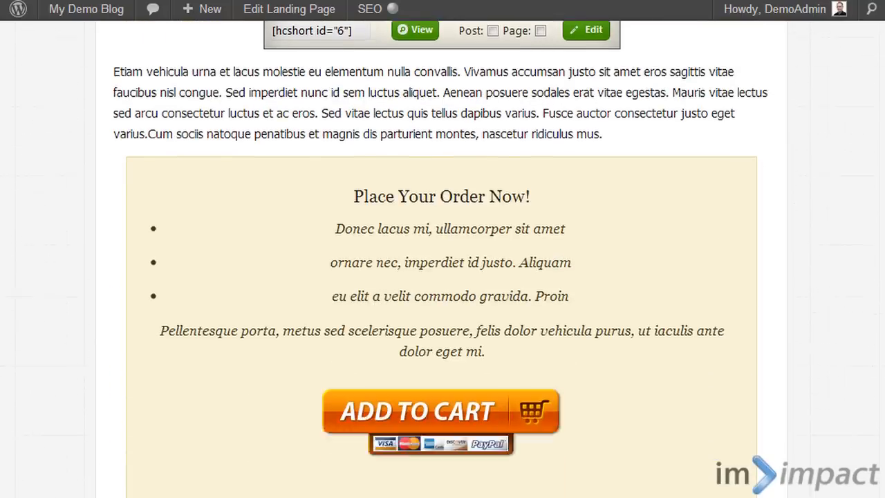
pyautogui.scroll(-3, 443, 276)
pyautogui.scroll(4, 443, 277)
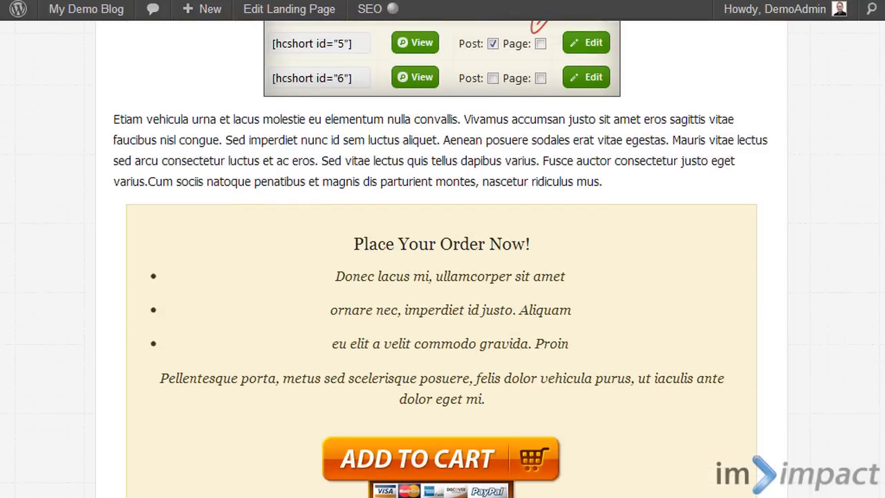
pyautogui.scroll(20, 879, 235)
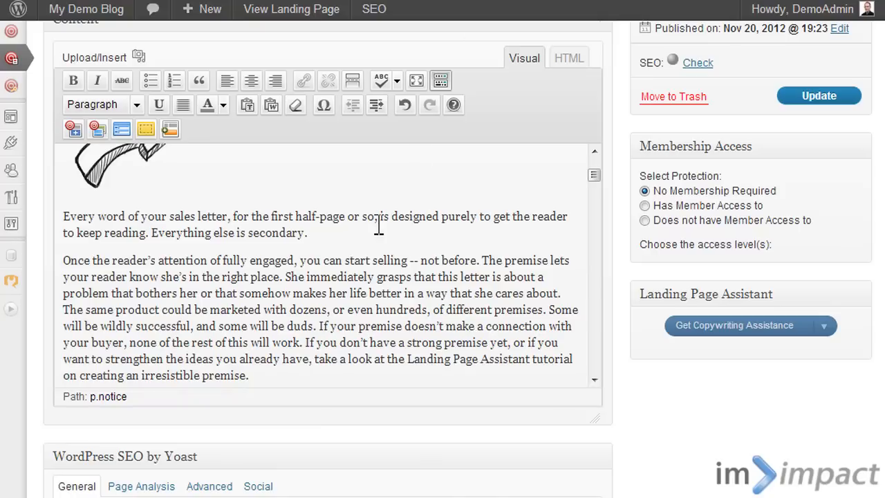
# - Insert a notice box below the "Every word of your sales letter" paragraph and replace its placeholder text with a copy of that paragraph
pyautogui.press('Return')
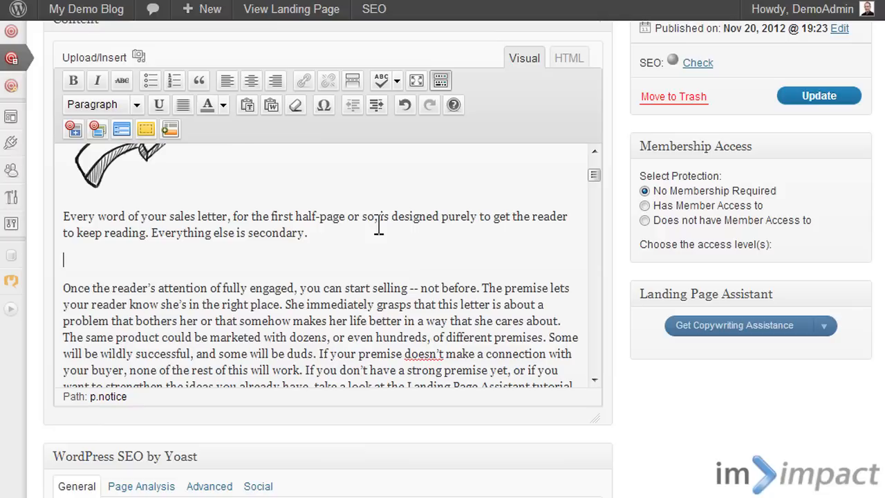
pyautogui.click(152, 128)
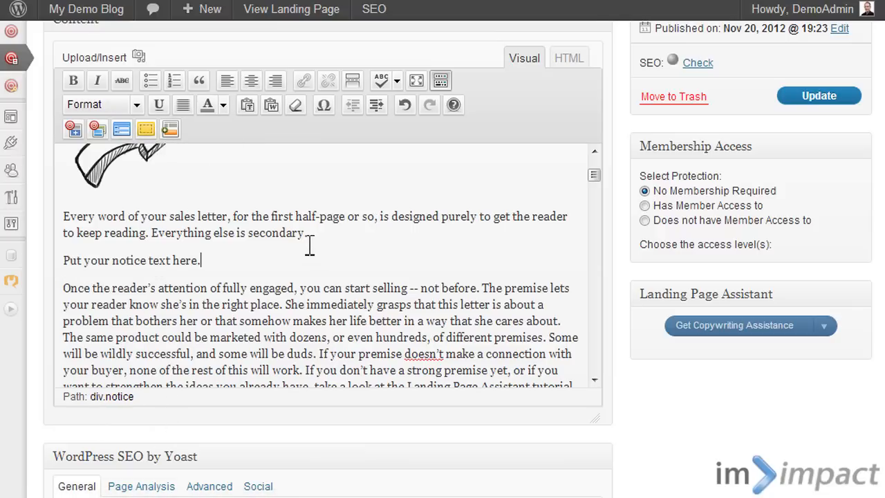
pyautogui.moveTo(309, 233); pyautogui.dragTo(41, 216)
pyautogui.hotkey('ctrl', 'c')
pyautogui.click(222, 262)
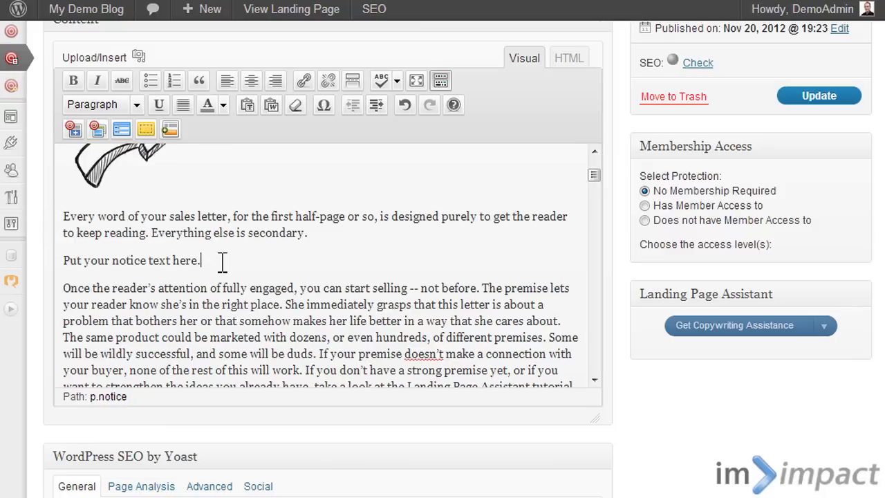
pyautogui.moveTo(222, 261); pyautogui.dragTo(44, 257)
pyautogui.hotkey('ctrl', 'v')
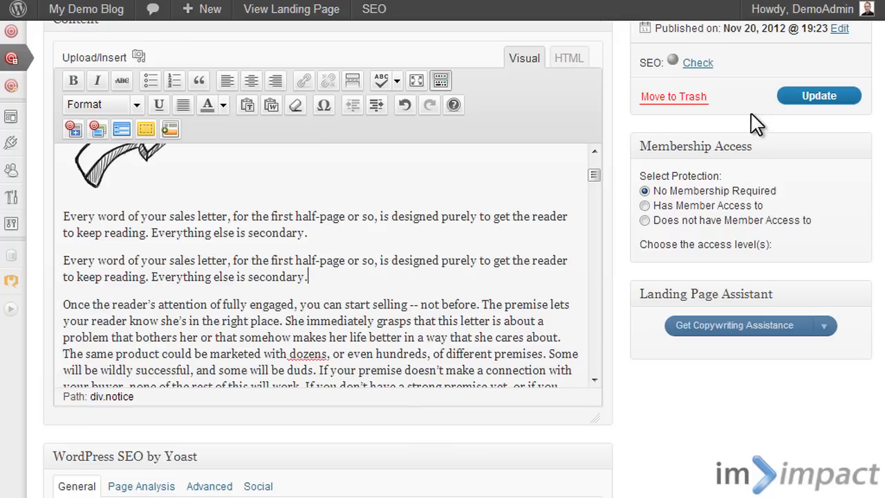
# - Update the landing page and check the notice boxes below the arrow on the published page
pyautogui.click(799, 102)
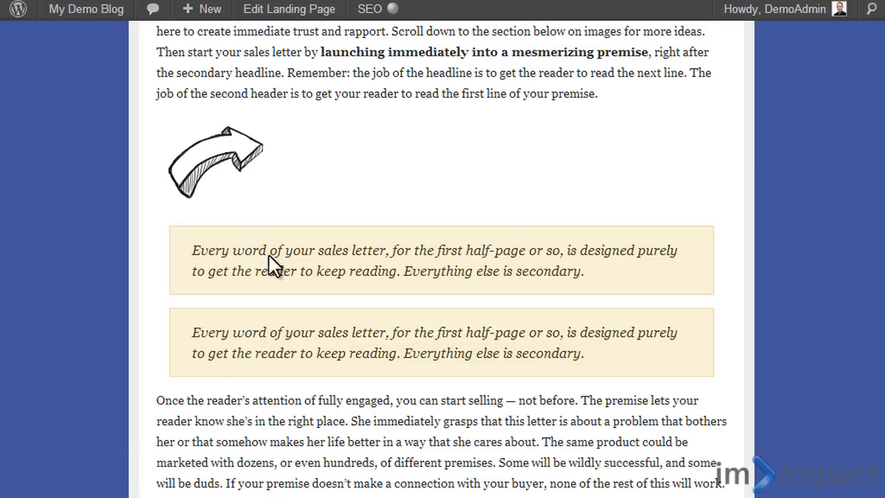
pyautogui.scroll(-3, 455, 296)
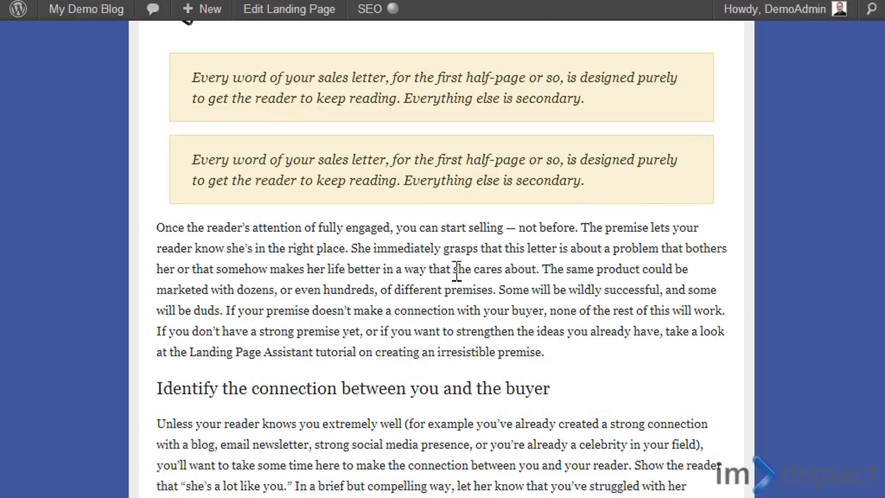
pyautogui.scroll(2, 422, 180)
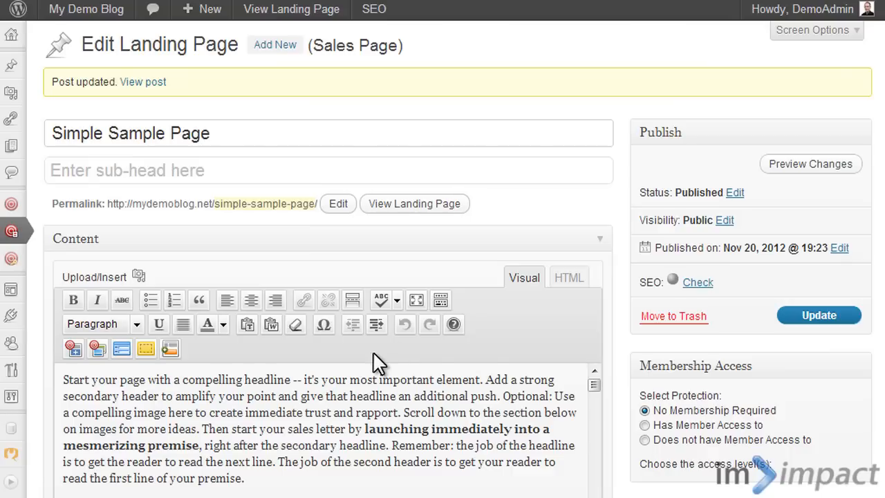
# - Split the "Once the reader's attention" paragraph so that "If you don't have a strong premise yet" starts a new paragraph
pyautogui.scroll(-3, 372, 363)
pyautogui.scroll(-2, 662, 378)
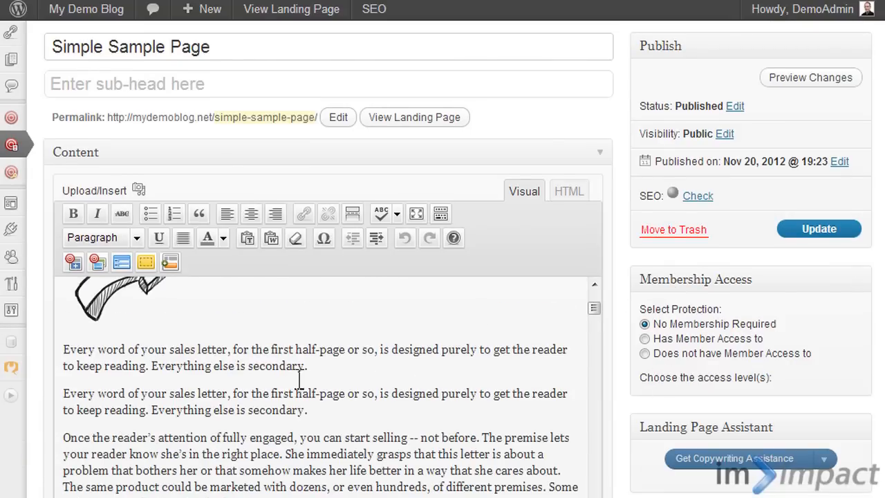
pyautogui.scroll(-2, 294, 360)
pyautogui.scroll(2, 304, 346)
pyautogui.scroll(-4, 311, 382)
pyautogui.scroll(-2, 290, 403)
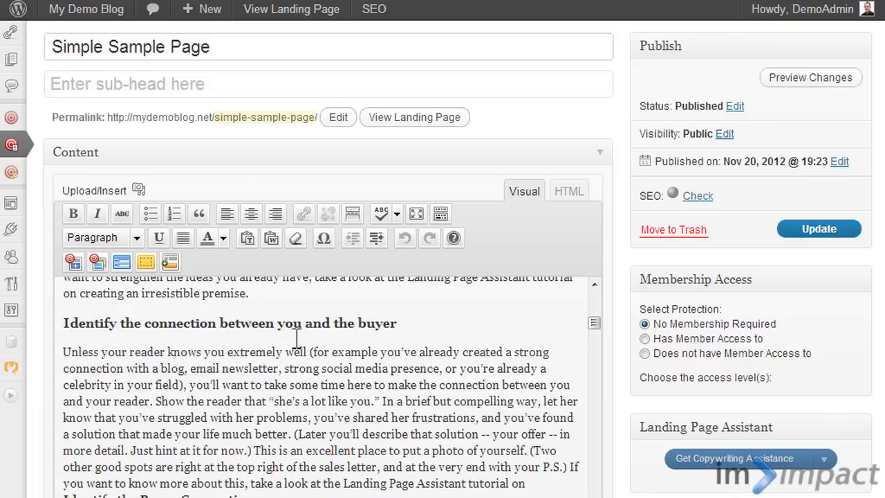
pyautogui.scroll(2, 298, 339)
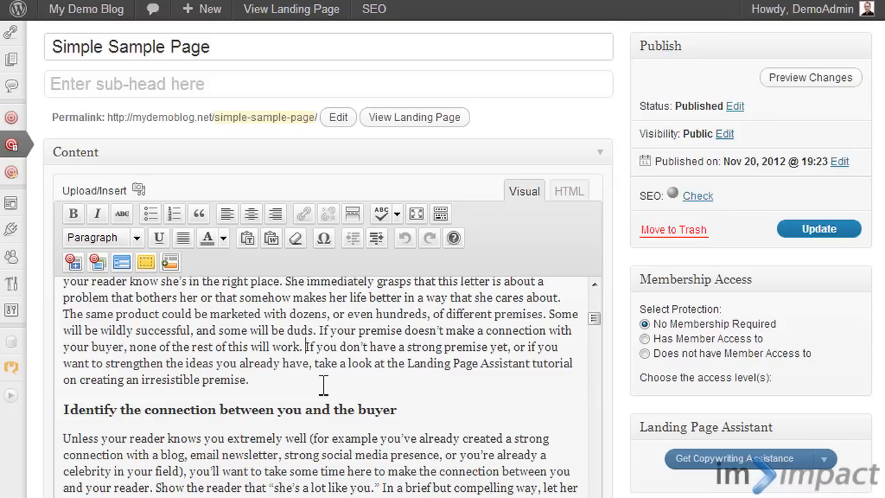
pyautogui.press('Return')
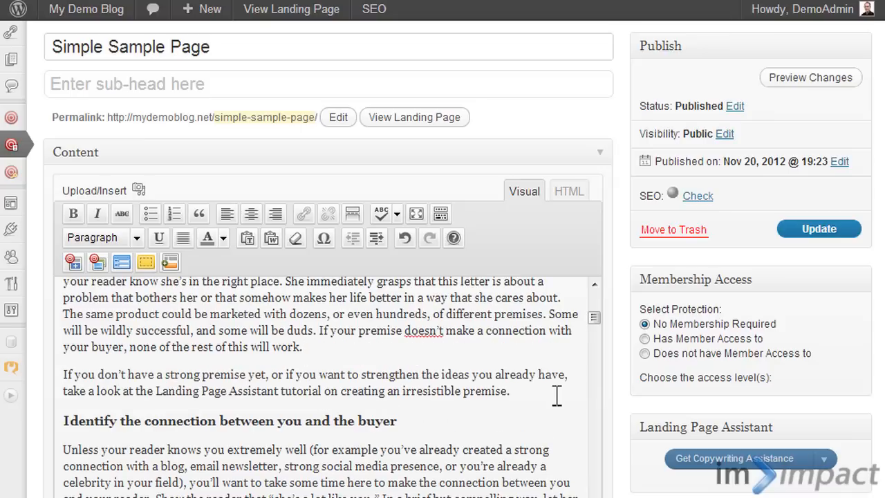
# - Move the "If you don't have a strong premise yet" paragraph into a new notice box in its place, replacing the placeholder text
pyautogui.moveTo(557, 396); pyautogui.dragTo(24, 373)
pyautogui.hotkey('ctrl', 'c')
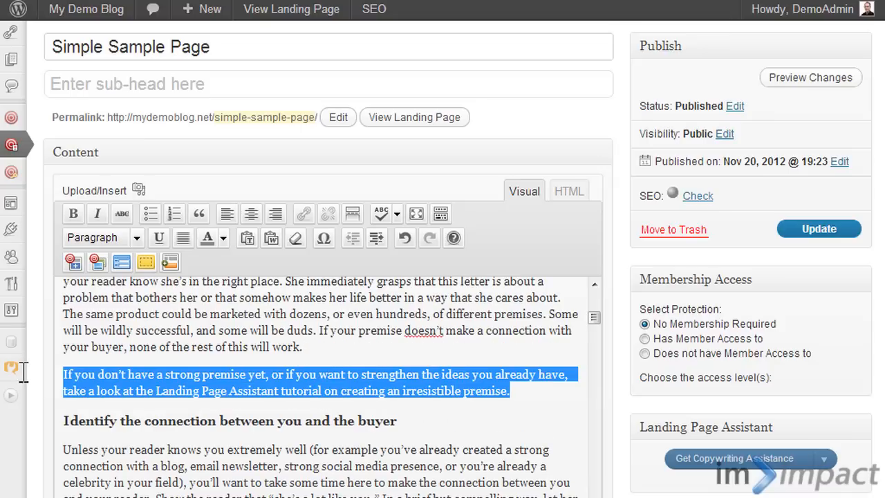
pyautogui.click(144, 265)
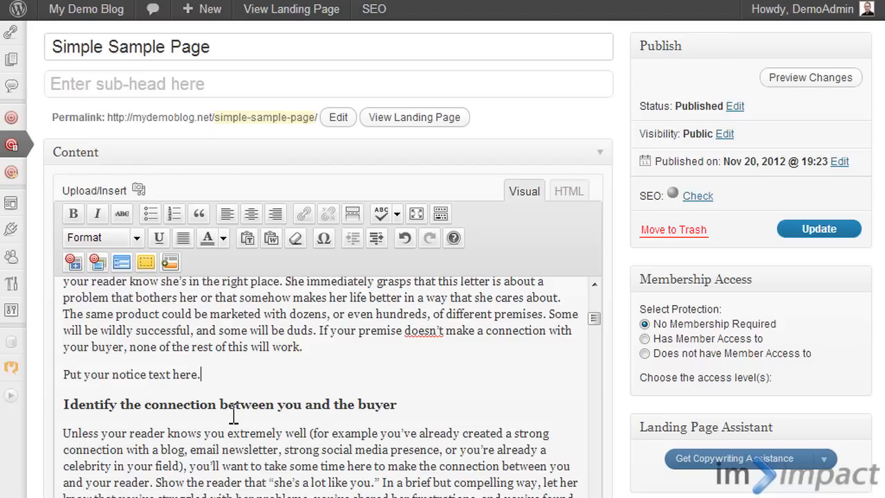
pyautogui.hotkey('ctrl', 'z')
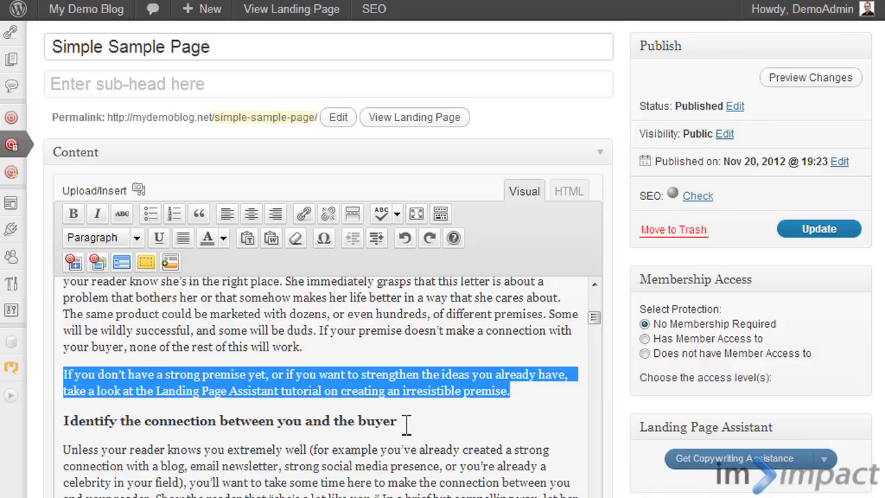
pyautogui.press('Delete')
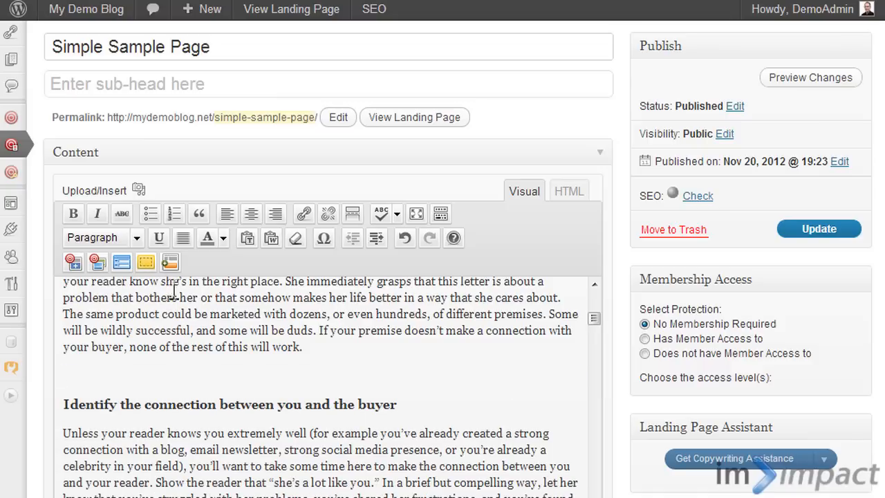
pyautogui.click(146, 262)
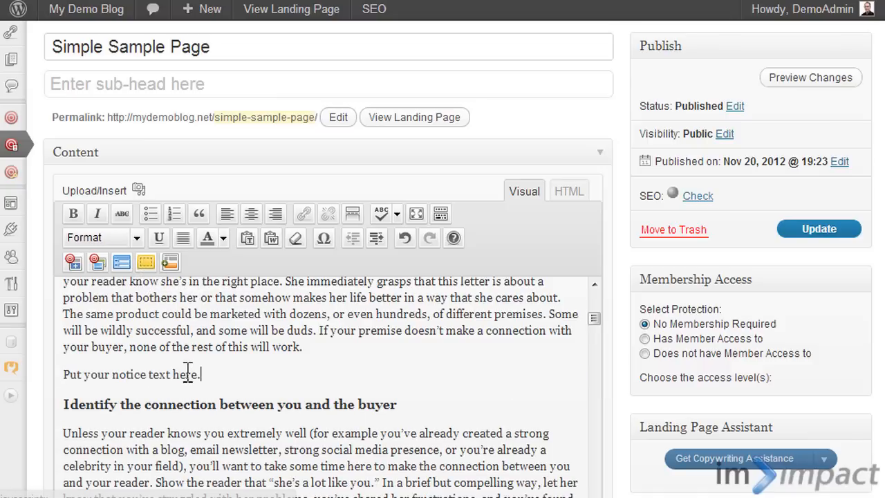
pyautogui.moveTo(200, 374); pyautogui.dragTo(54, 375)
pyautogui.hotkey('ctrl', 'v')
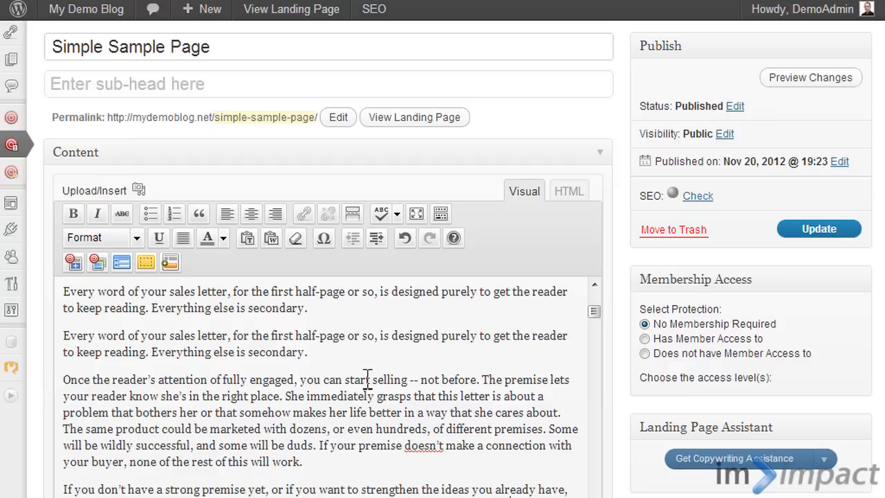
pyautogui.scroll(-3, 357, 377)
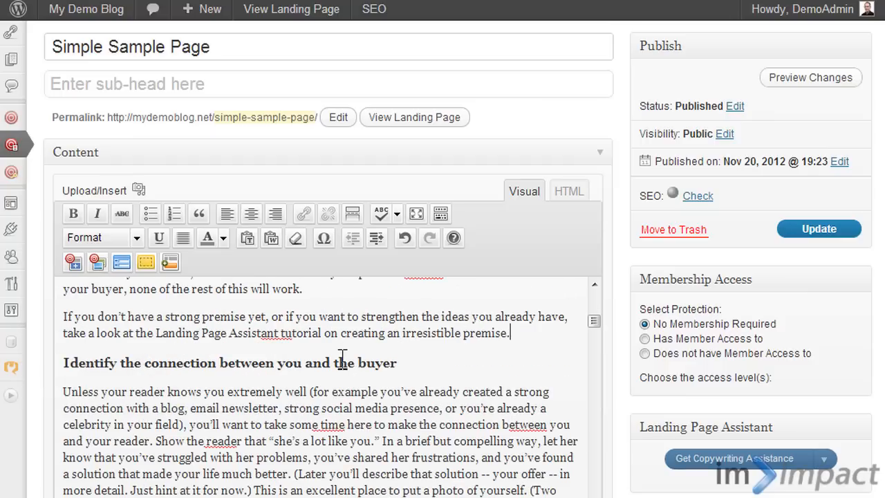
pyautogui.scroll(-3, 633, 281)
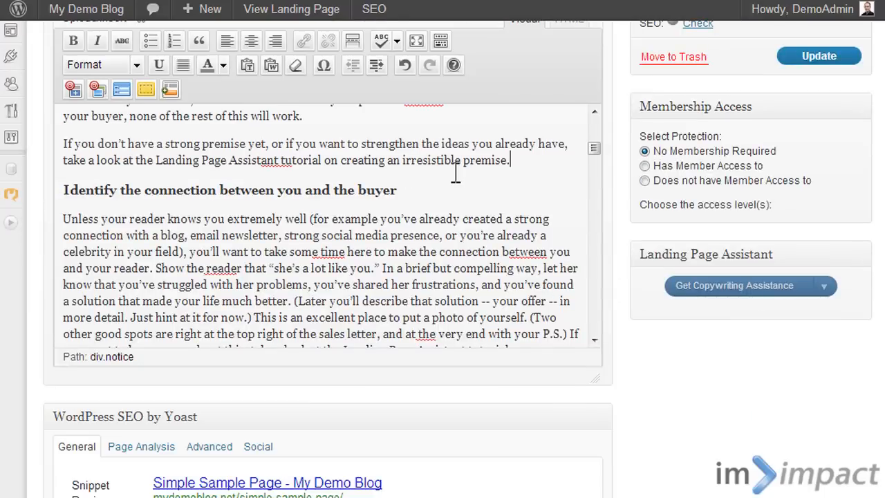
pyautogui.scroll(-4, 456, 173)
pyautogui.scroll(4, 457, 173)
pyautogui.scroll(4, 457, 173)
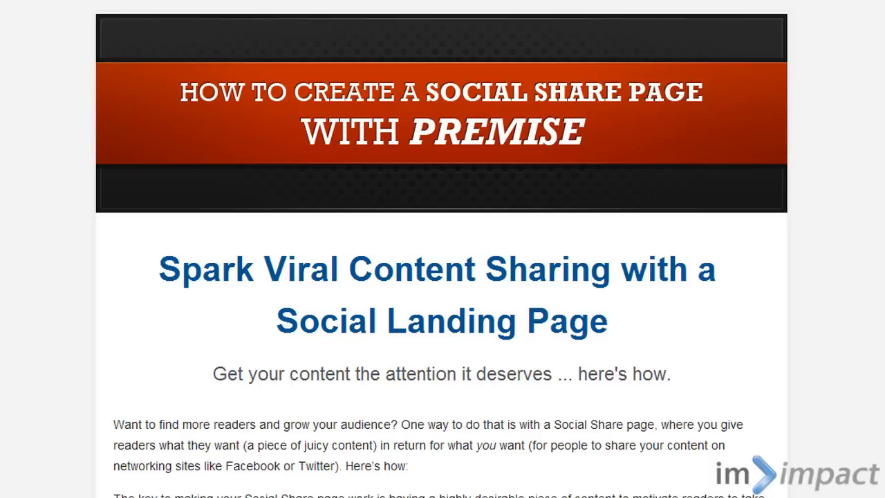
# - Look through the sample Social Share page down to its Twitter and Facebook sharing box
pyautogui.scroll(-3, 473, 155)
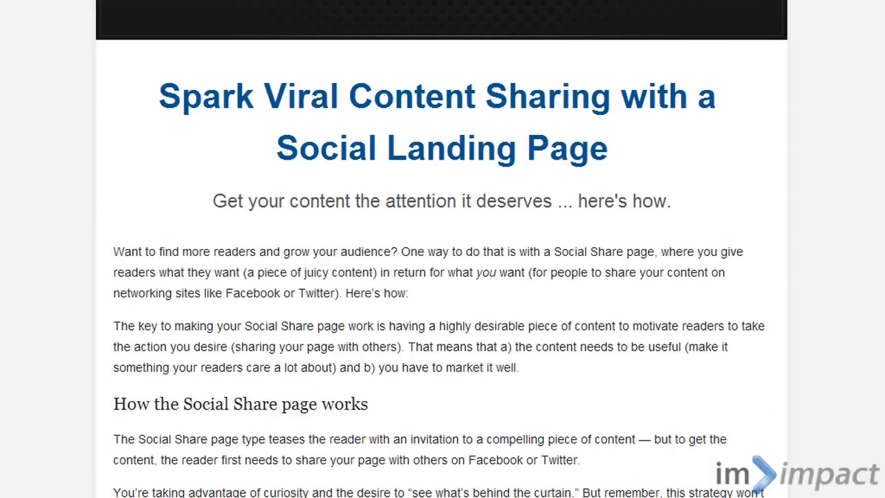
pyautogui.scroll(-8, 443, 249)
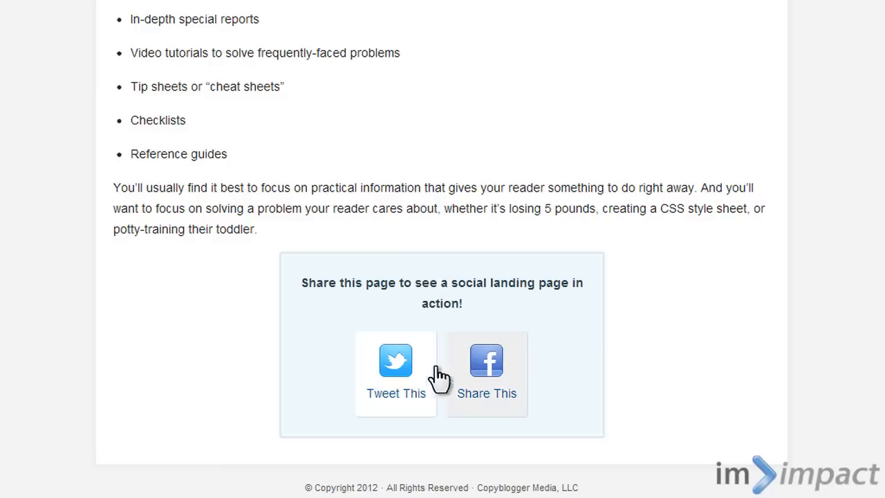
pyautogui.scroll(10, 630, 263)
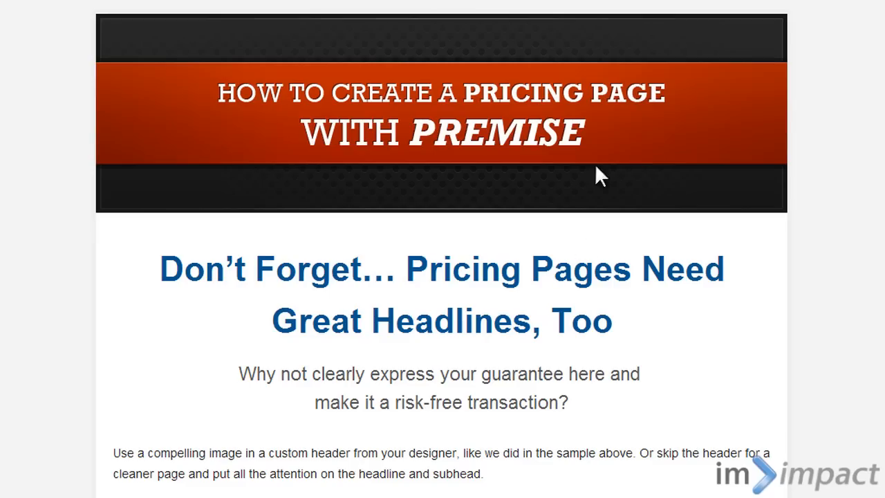
# - Examine the sample pricing page and its Basic, Advanced and Premium plan comparison table
pyautogui.scroll(-3, 802, 237)
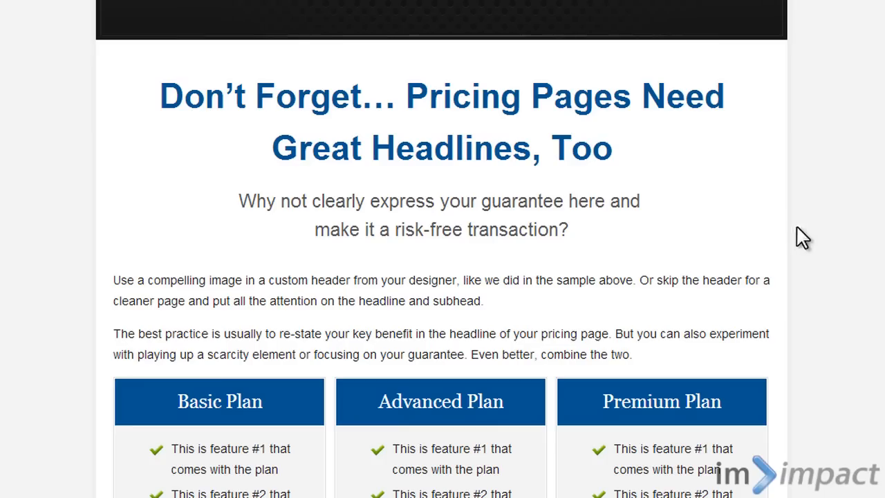
pyautogui.scroll(-6, 802, 237)
pyautogui.scroll(1, 509, 276)
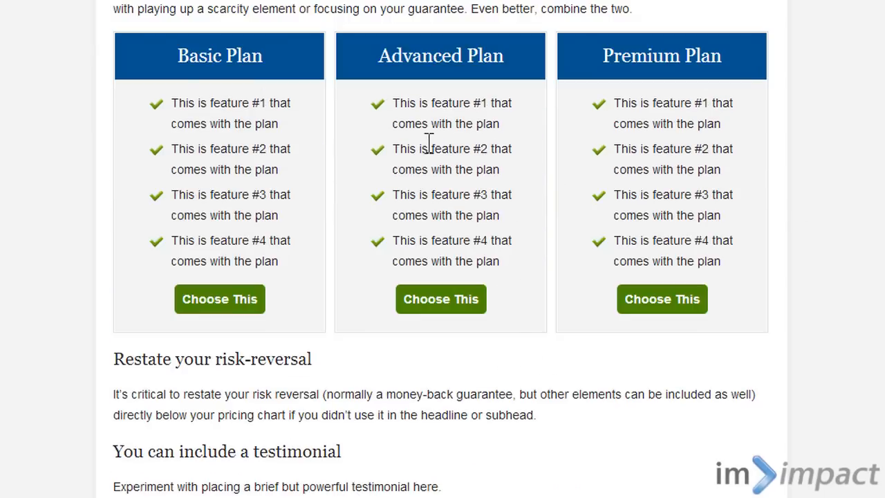
pyautogui.scroll(1, 411, 118)
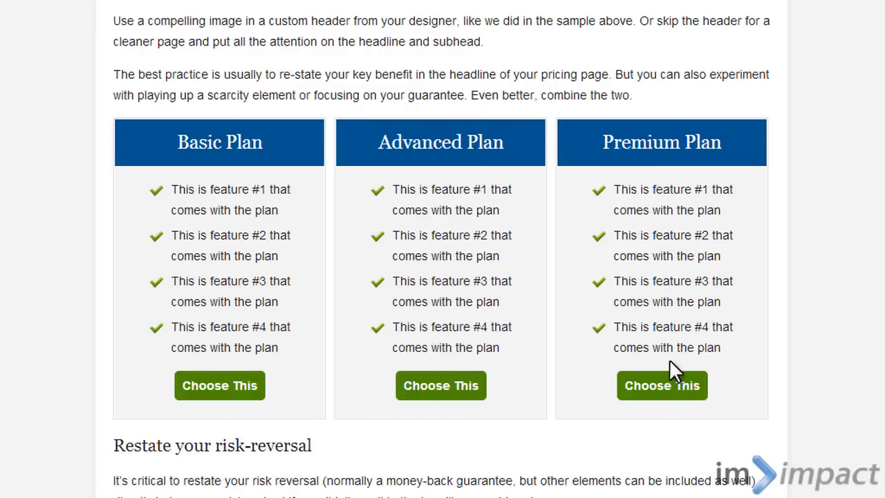
pyautogui.scroll(2, 618, 171)
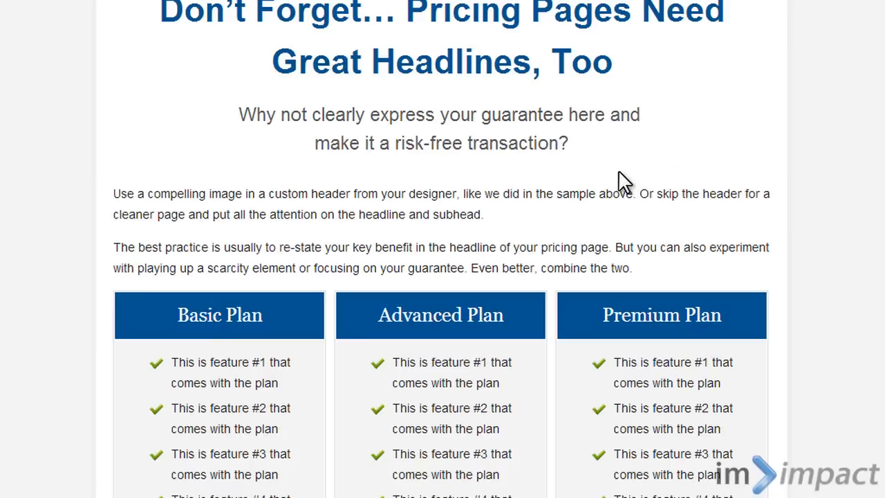
pyautogui.scroll(2, 621, 176)
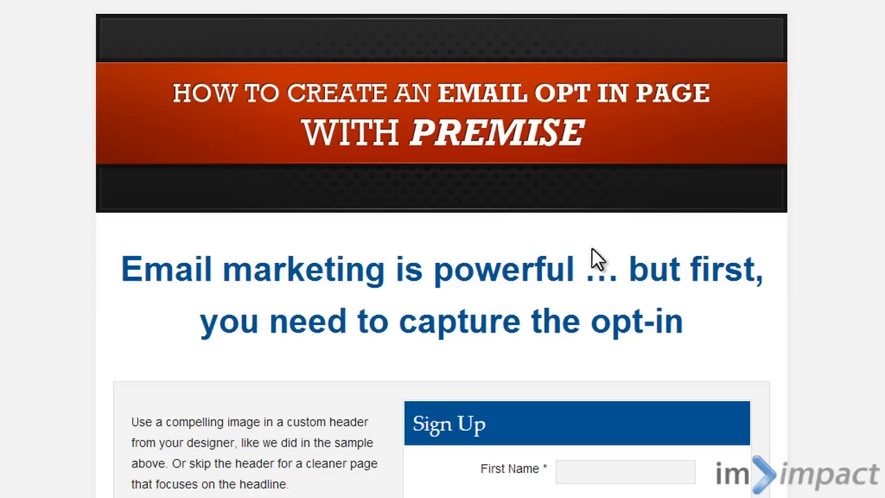
# - Look through the sample Email Opt In page and its two sign-up forms
pyautogui.scroll(-3, 612, 148)
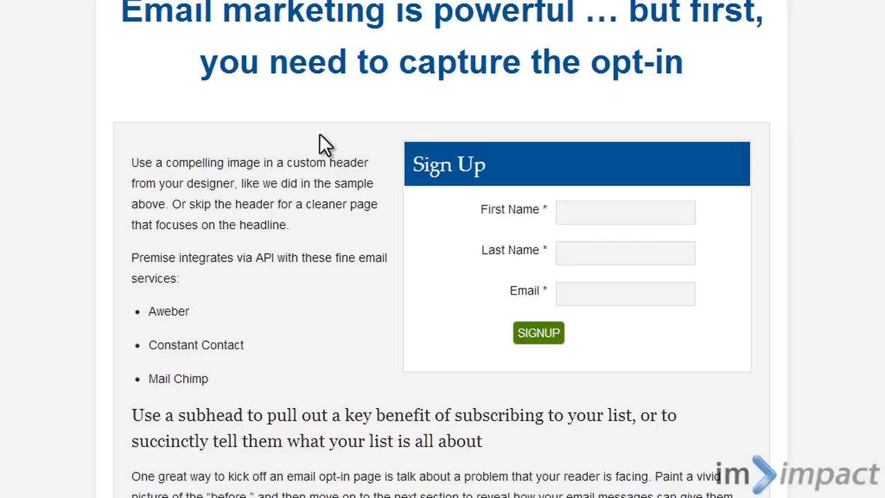
pyautogui.scroll(-8, 397, 184)
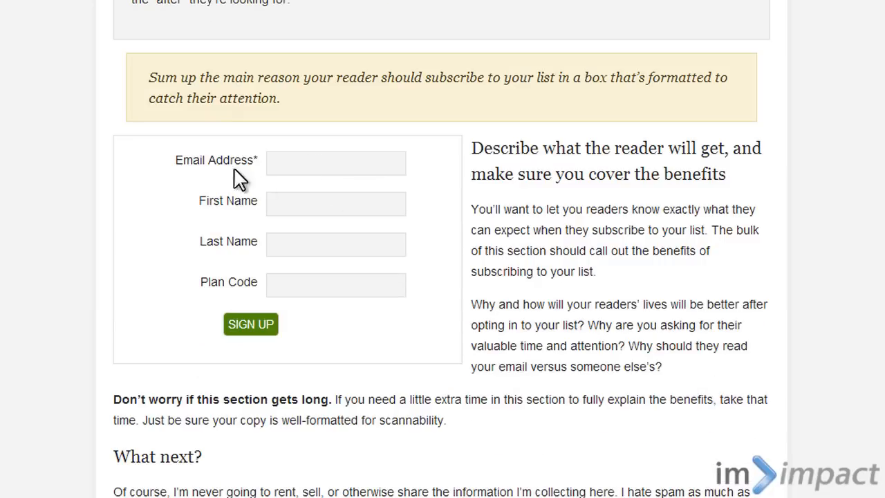
# - Review the upper sign-up form on the sample Email Opt In page and its list of supported email services
pyautogui.scroll(5, 533, 325)
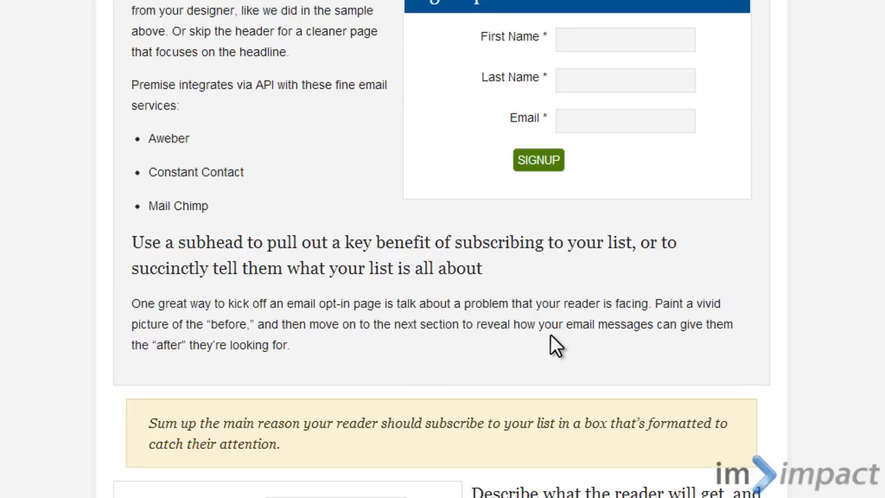
pyautogui.scroll(3, 550, 346)
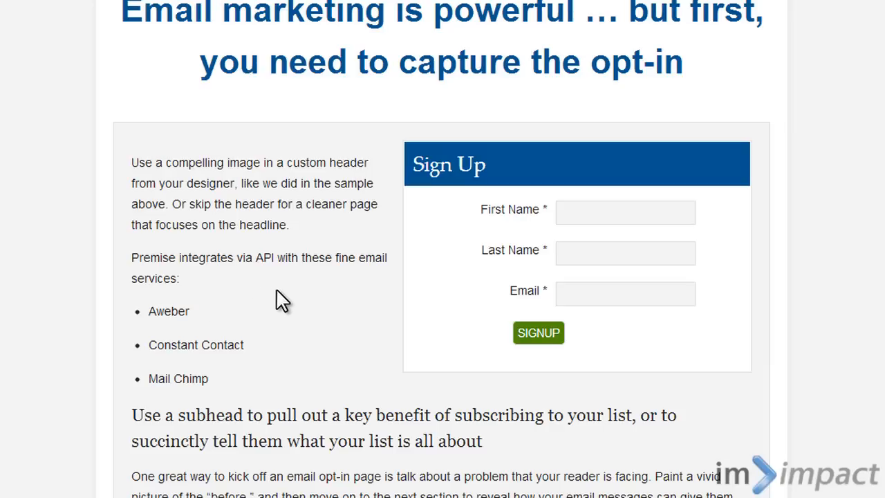
pyautogui.scroll(-1, 276, 224)
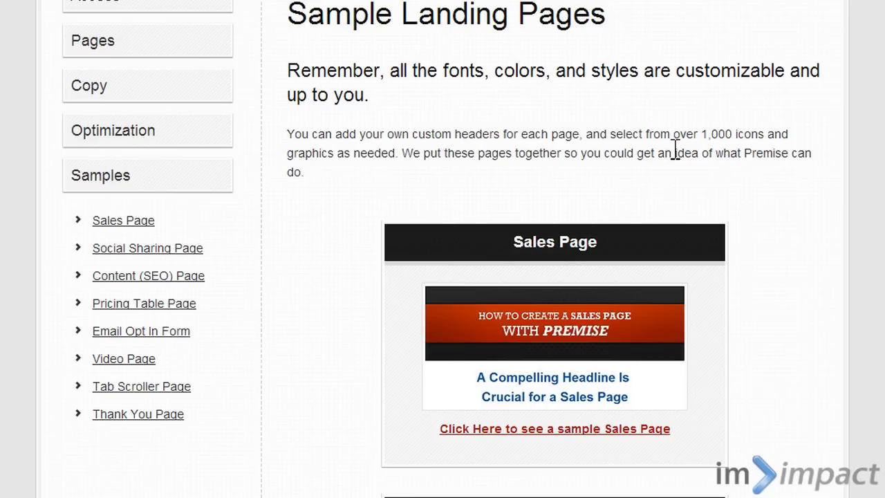
# - Look through the Sample Landing Pages overview, from the Sales Page sample to the Pricing Table and Email Opt In samples
pyautogui.scroll(2, 672, 148)
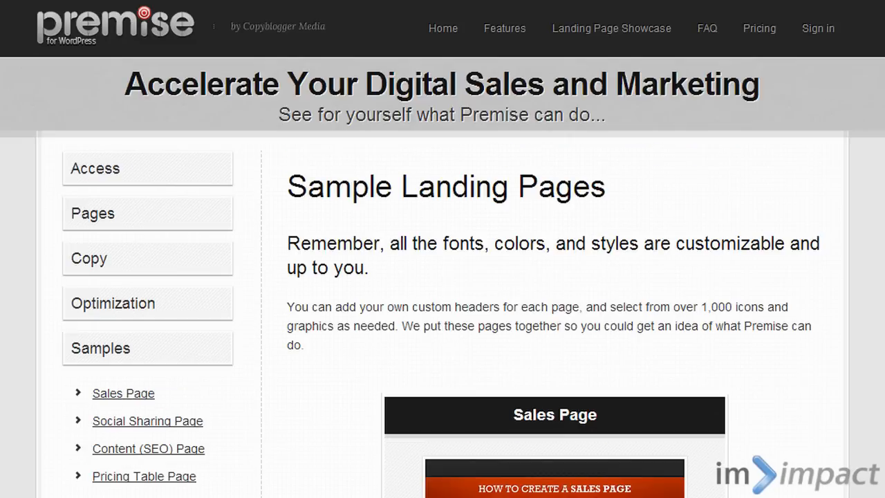
pyautogui.scroll(-5, 529, 173)
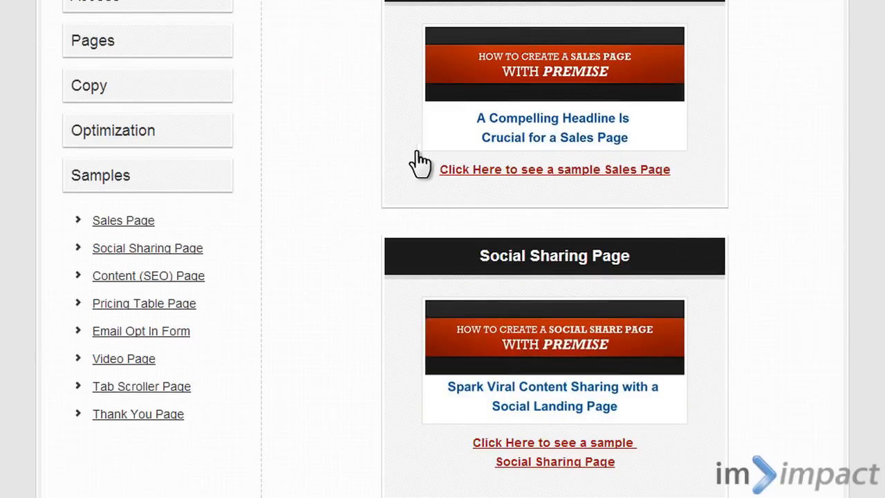
pyautogui.scroll(-2, 419, 164)
pyautogui.scroll(-3, 415, 254)
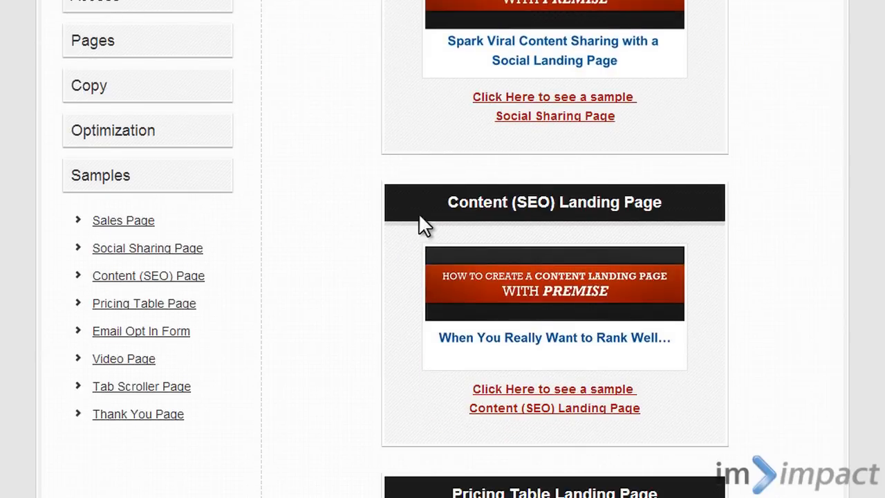
pyautogui.scroll(-3, 423, 223)
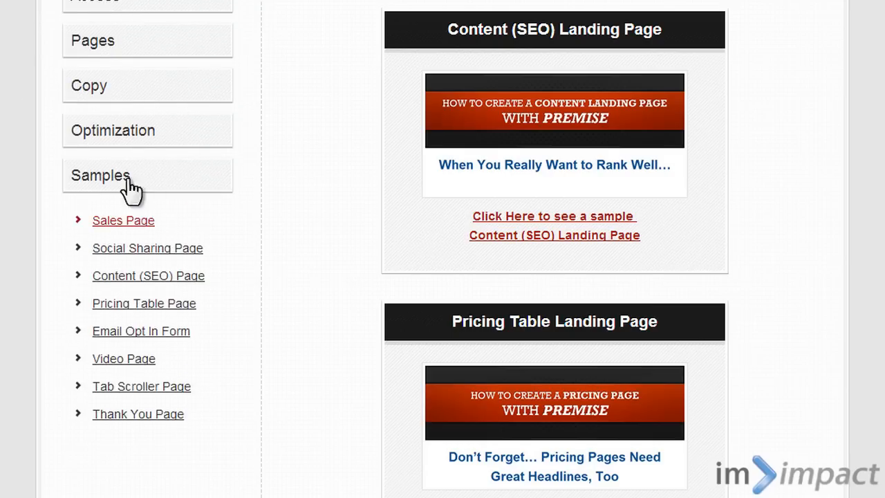
pyautogui.scroll(-3, 167, 186)
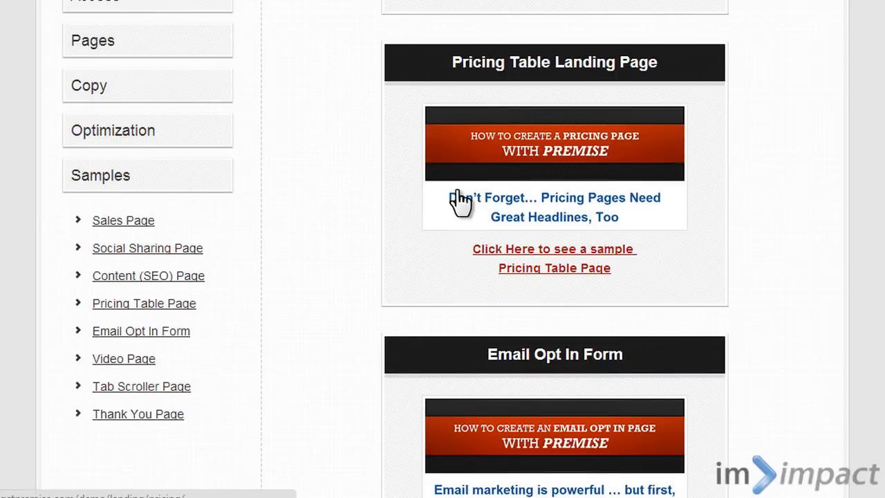
pyautogui.scroll(4, 452, 200)
pyautogui.scroll(15, 795, 207)
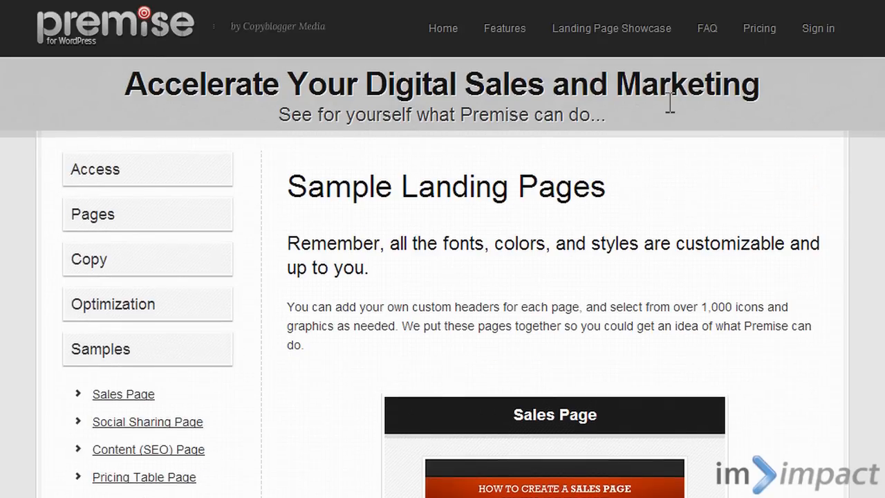
# - Open the Premise home page and look through its pain-versus-Premise comparisons and feature lists down to the footer
pyautogui.click(449, 31)
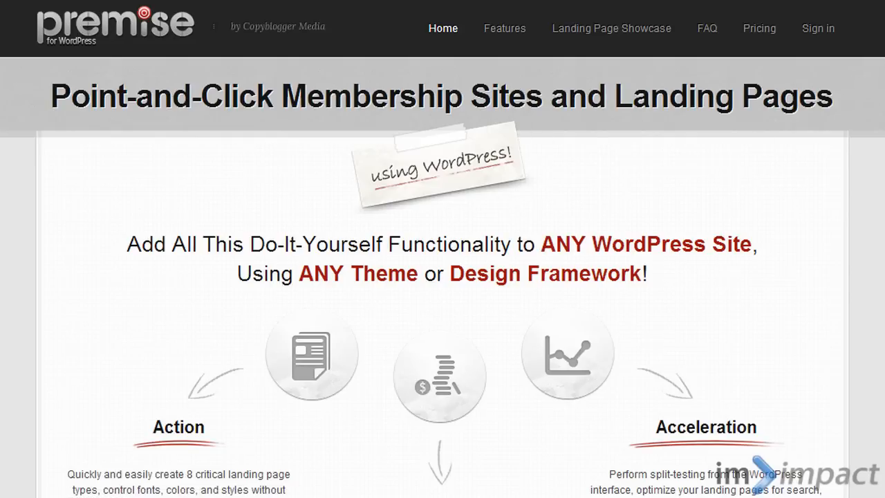
pyautogui.scroll(-2, 443, 249)
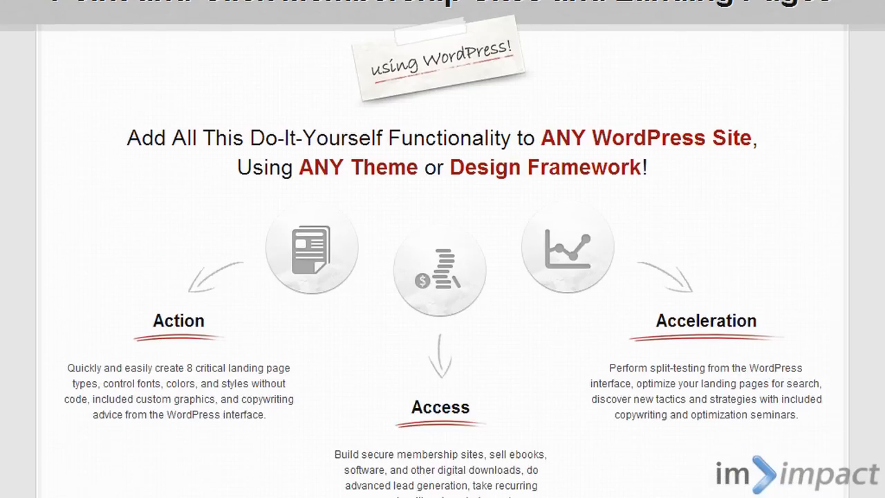
pyautogui.scroll(-10, 443, 249)
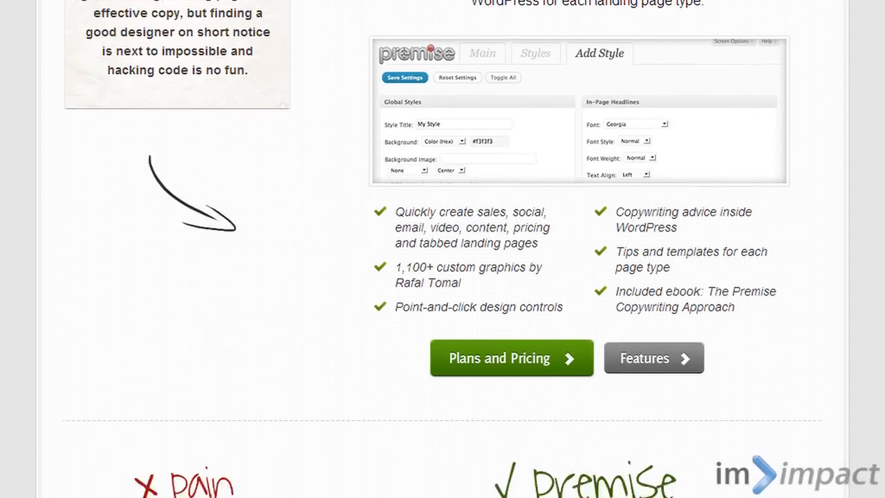
pyautogui.scroll(-15, 443, 249)
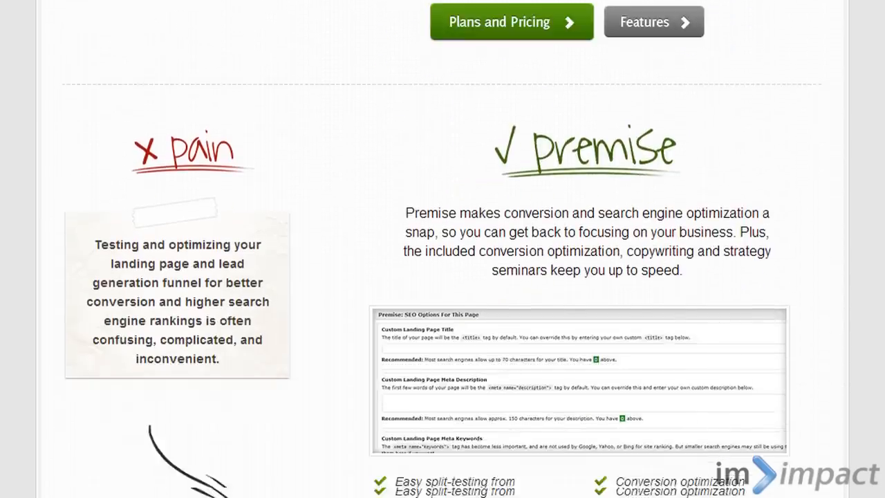
pyautogui.scroll(-5, 443, 249)
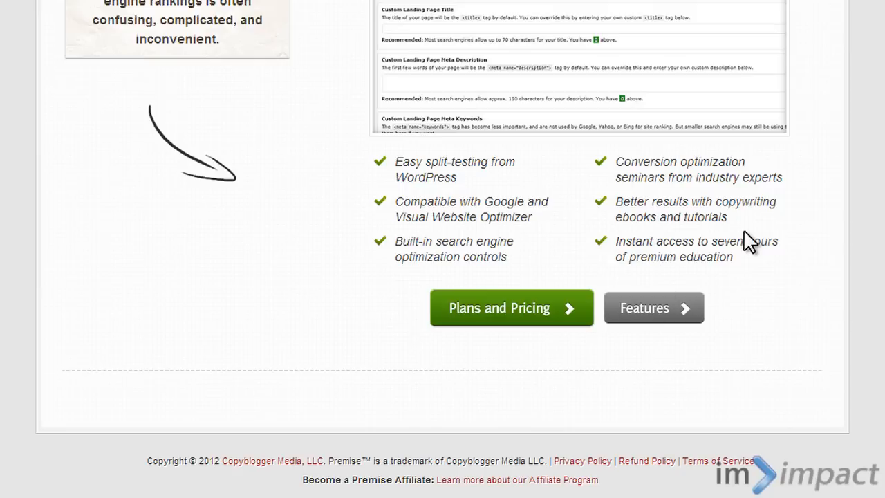
pyautogui.scroll(8, 878, 336)
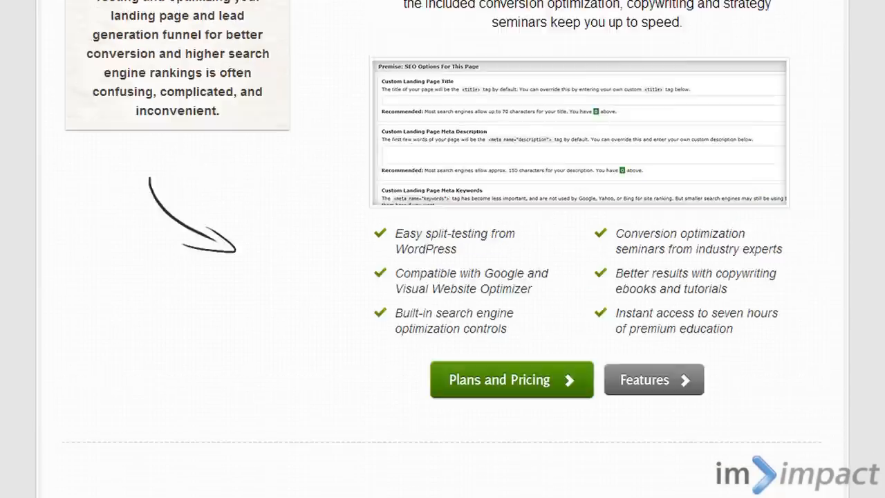
pyautogui.scroll(4, 409, 205)
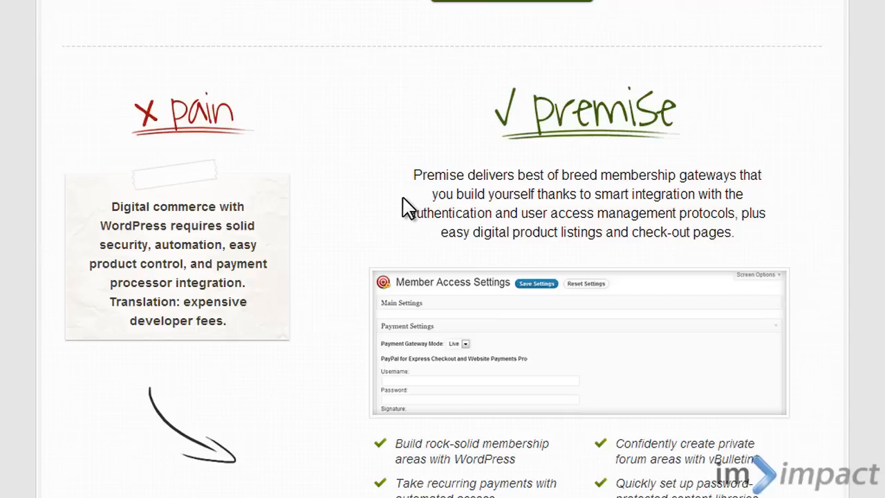
pyautogui.scroll(5, 409, 214)
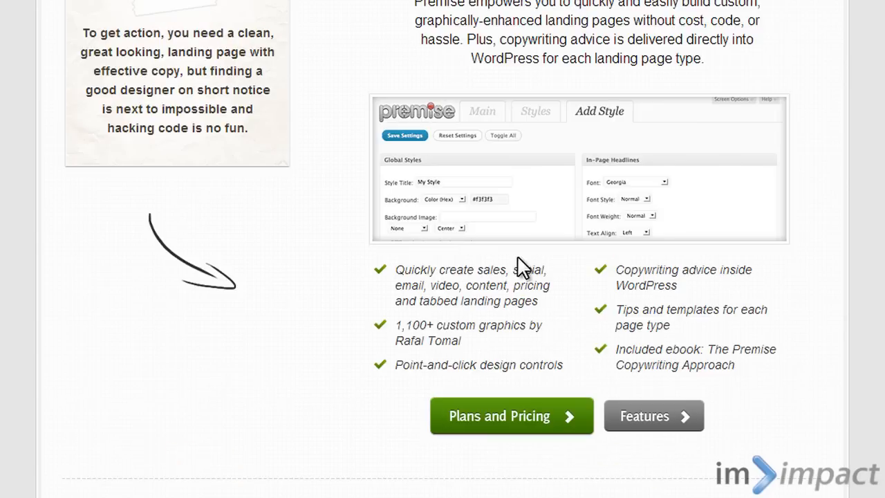
pyautogui.scroll(4, 522, 263)
pyautogui.scroll(10, 526, 249)
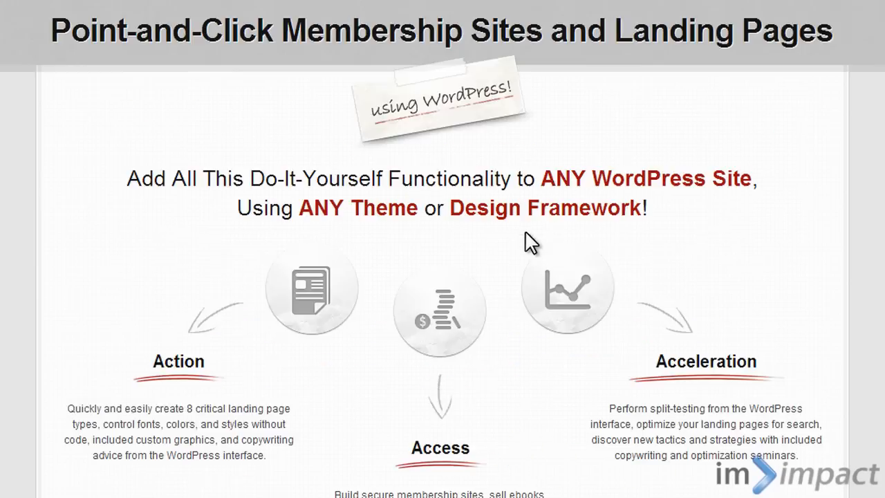
# - Open the Exchange Server Guide example from the Landing Page Showcase and look through its sales copy and testimonials
pyautogui.click(602, 40)
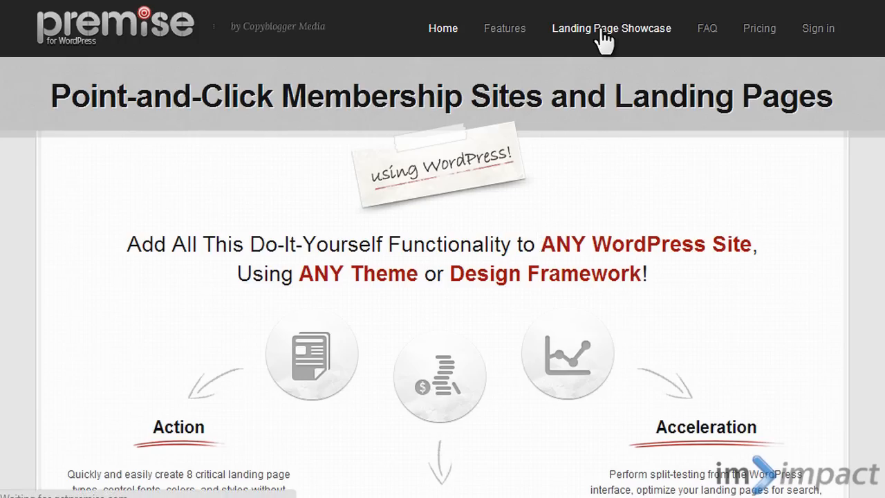
pyautogui.scroll(-3, 268, 235)
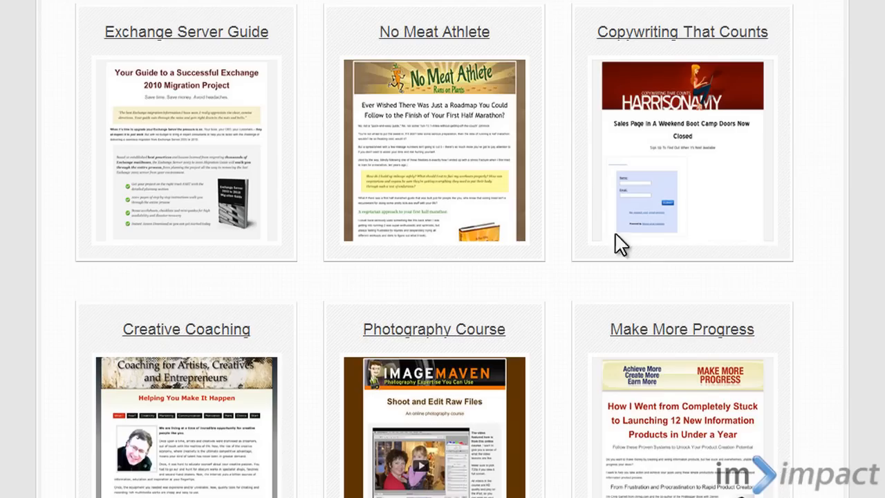
pyautogui.click(254, 110)
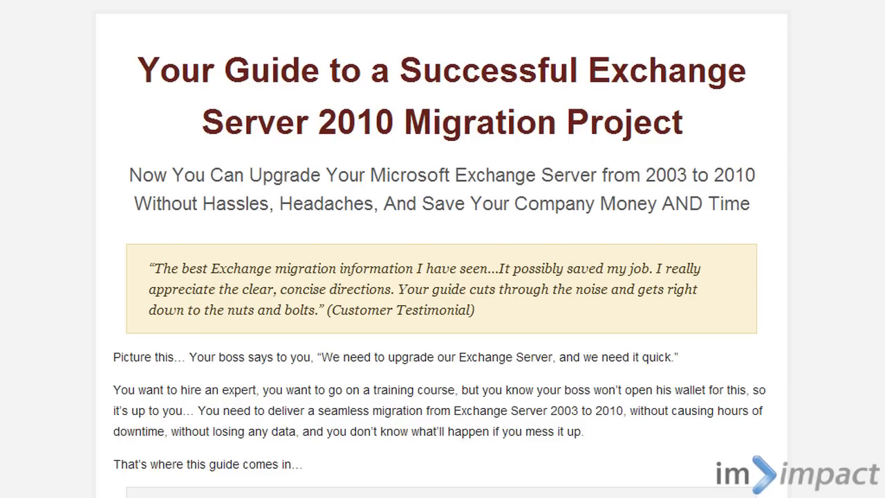
pyautogui.scroll(-15, 876, 166)
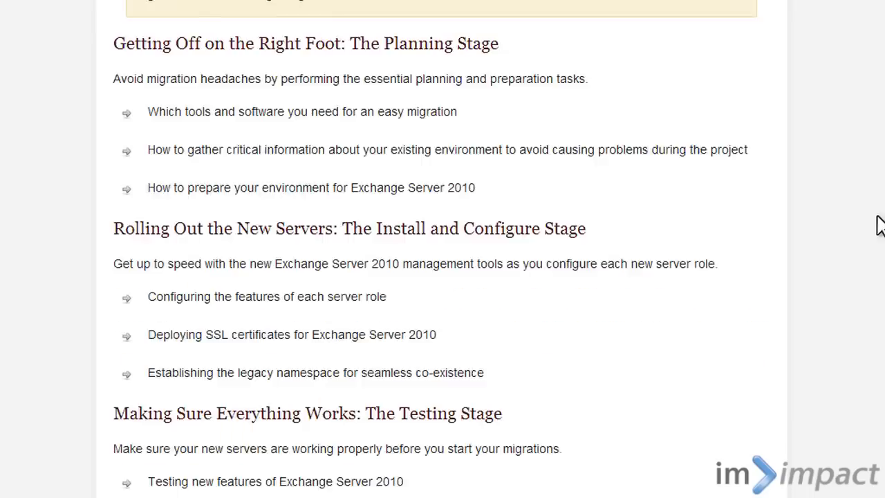
pyautogui.scroll(-20, 879, 225)
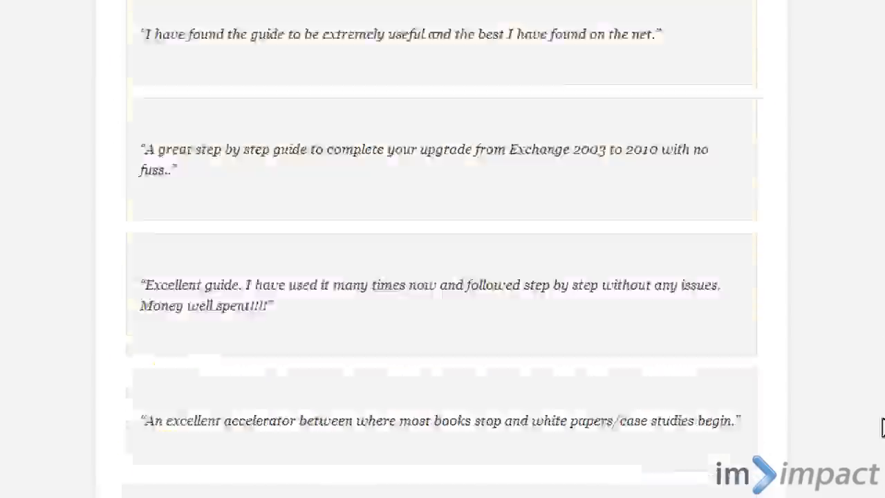
pyautogui.scroll(20, 879, 173)
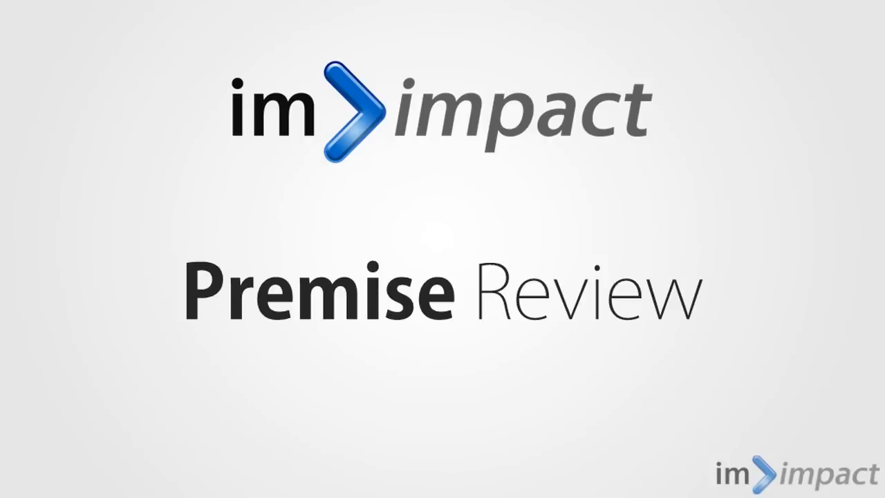